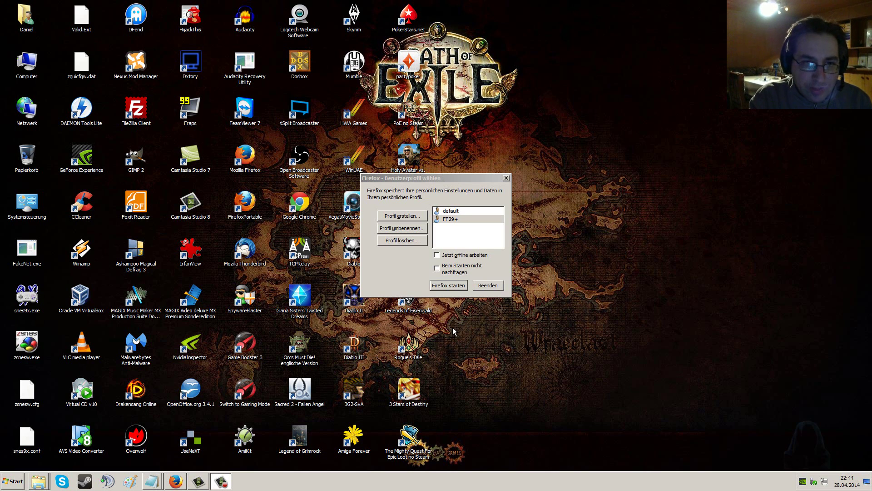
- Start Firefox with the FF29+ user profile
click(477, 190)
key(Down)
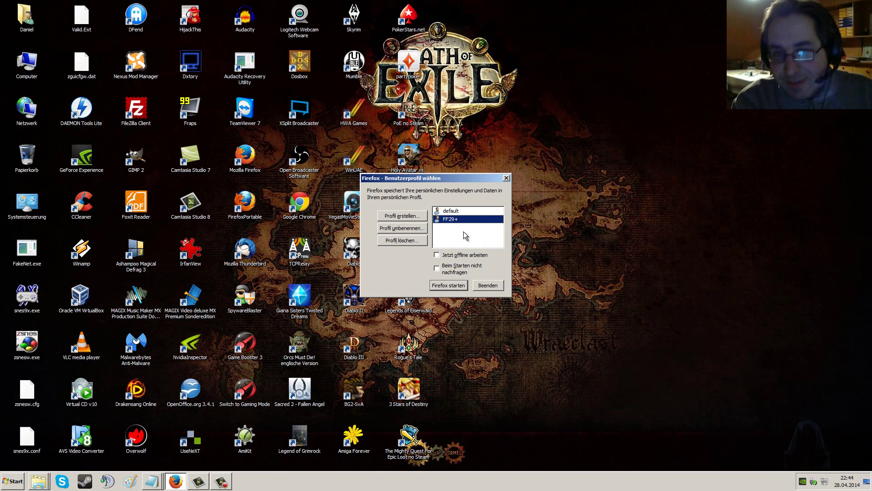
click(449, 285)
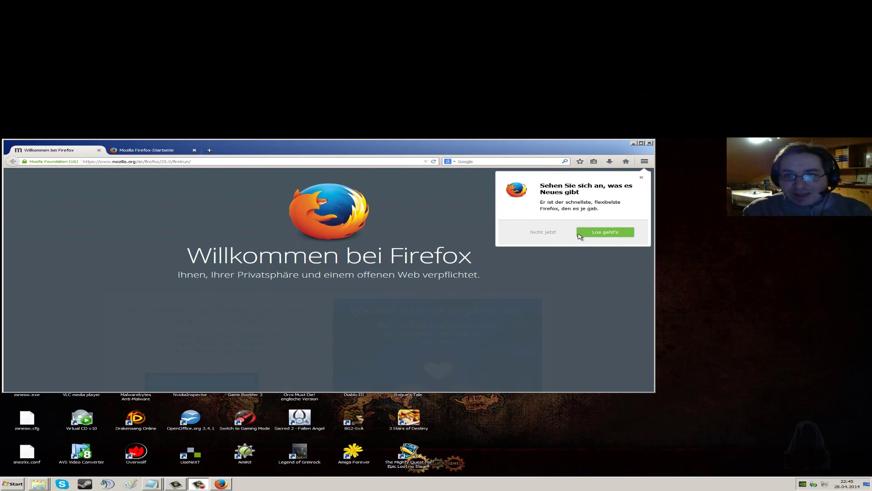
- Dismiss the what's-new tour offer and maximize the browser window
click(642, 178)
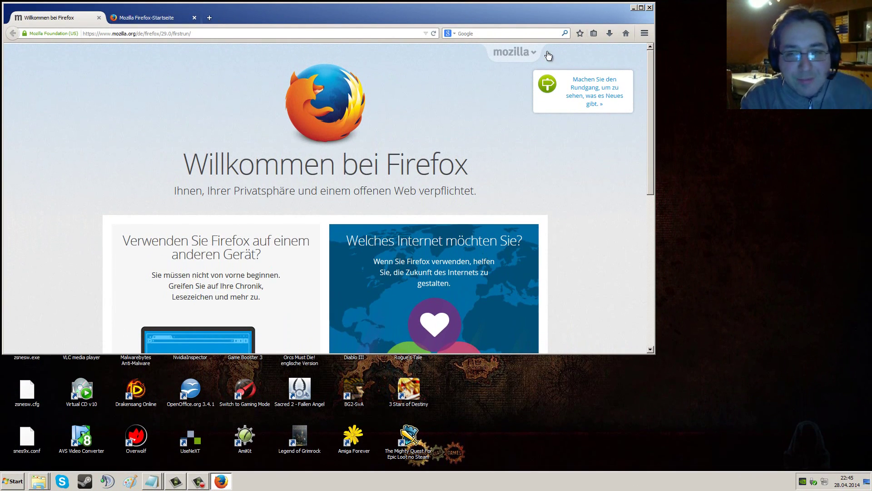
click(641, 7)
mouse_move(207, 481)
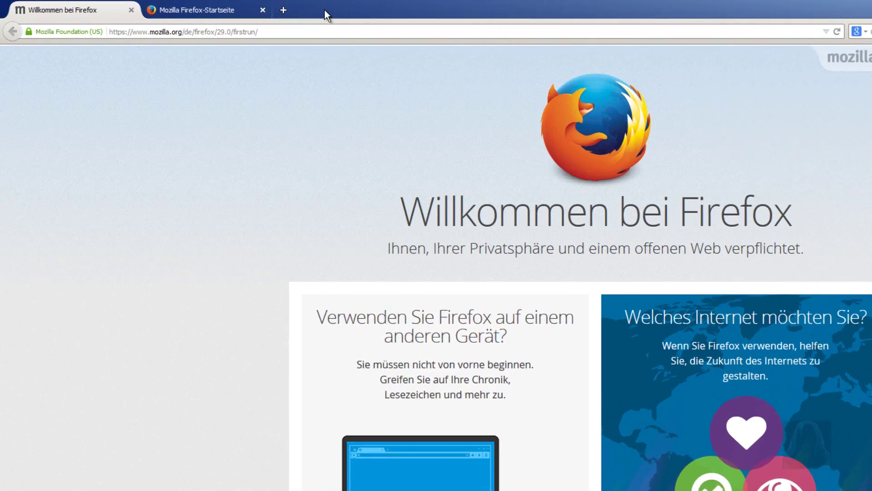
right_click(238, 10)
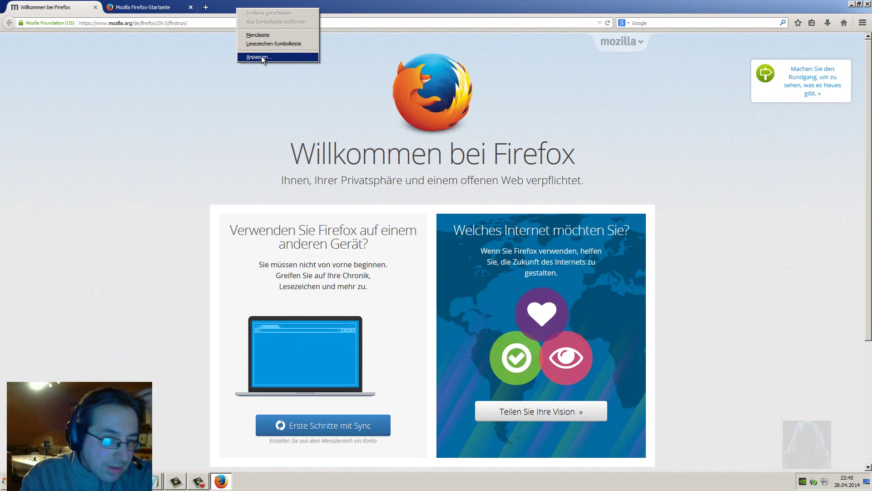
click(261, 56)
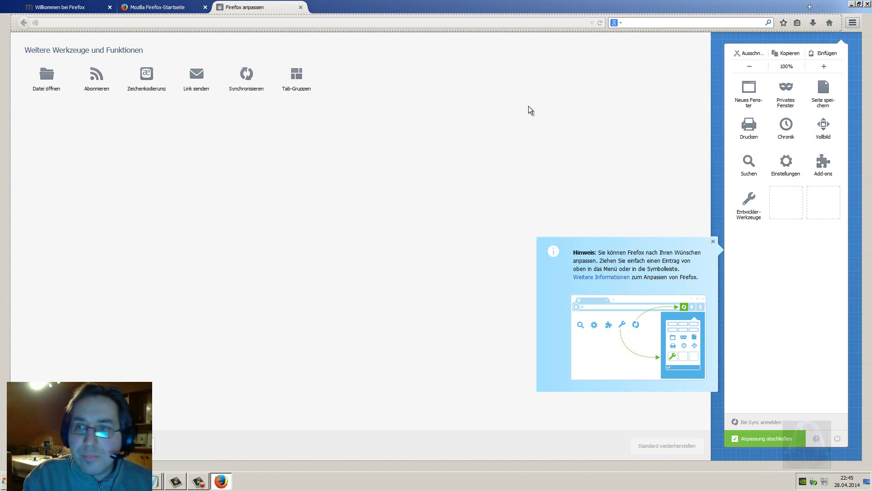
click(853, 24)
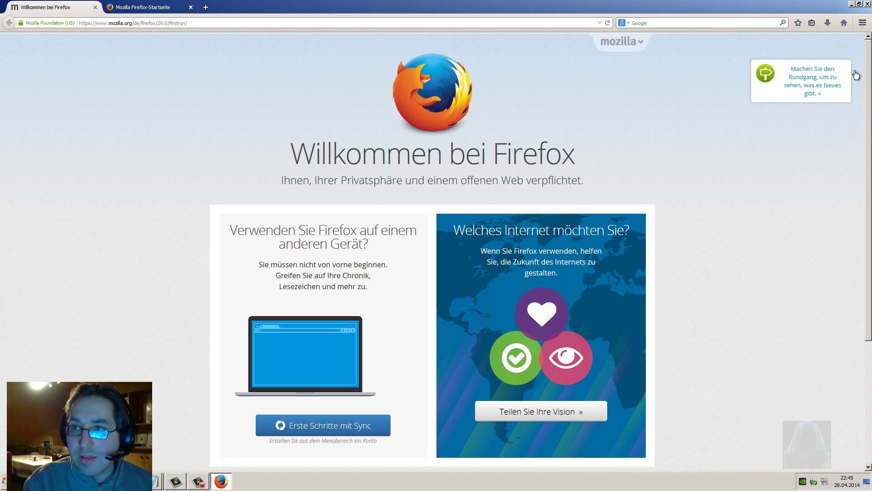
- Enter the browser's customization mode and turn on the title bar (Titelleiste)
click(862, 23)
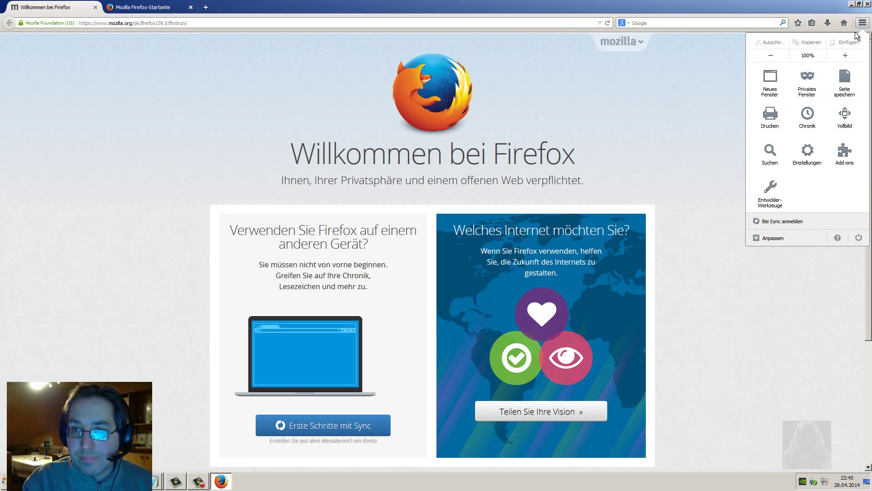
click(771, 237)
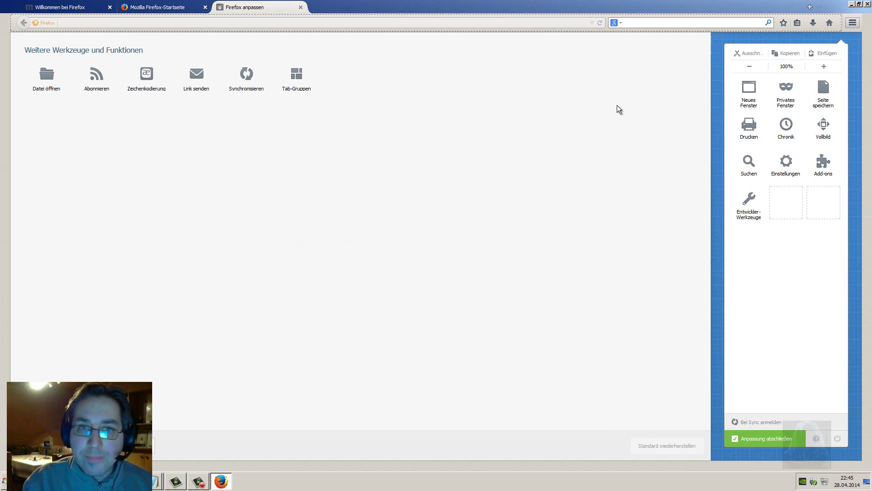
drag(646, 26, 672, 39)
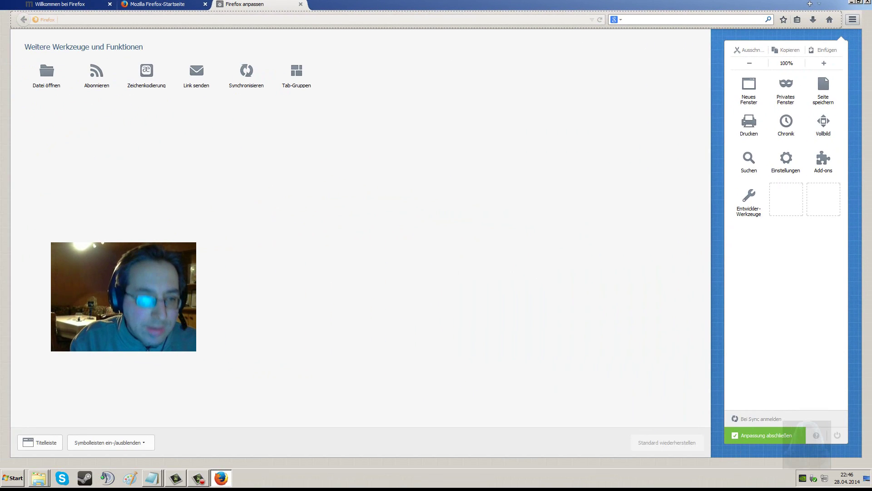
click(45, 445)
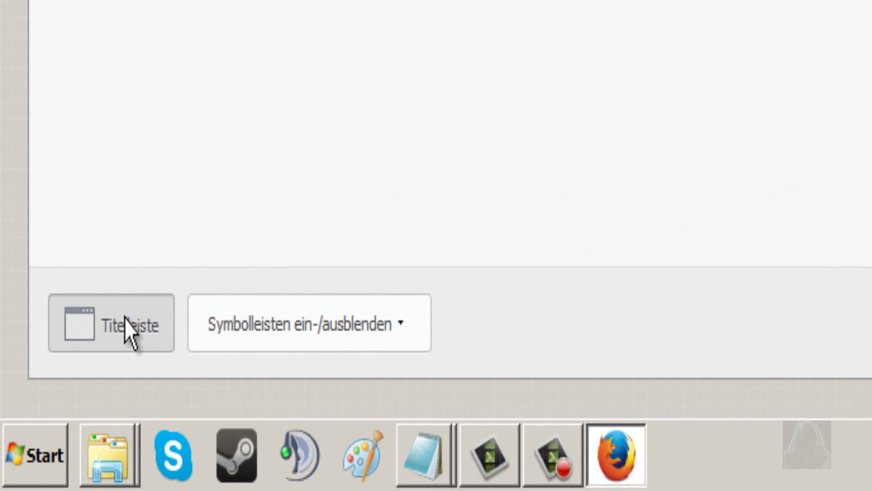
- Show the menu bar (Menüleiste) in customization mode and hide it again
click(324, 340)
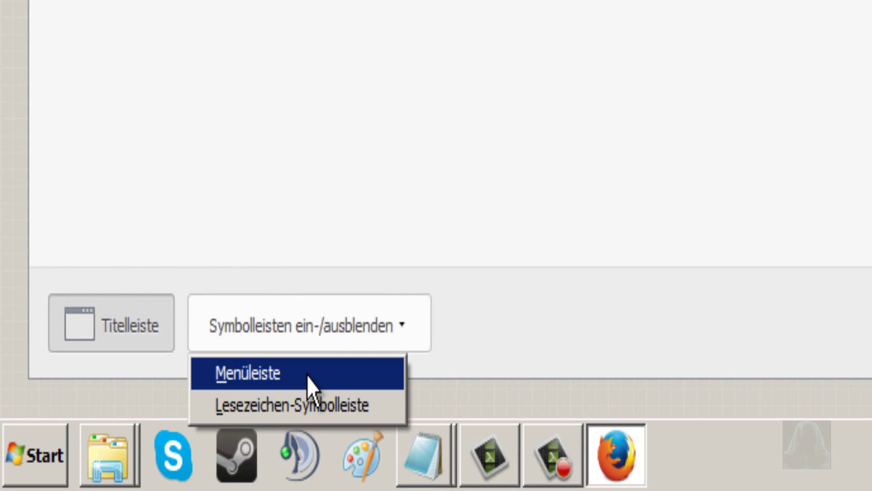
click(281, 376)
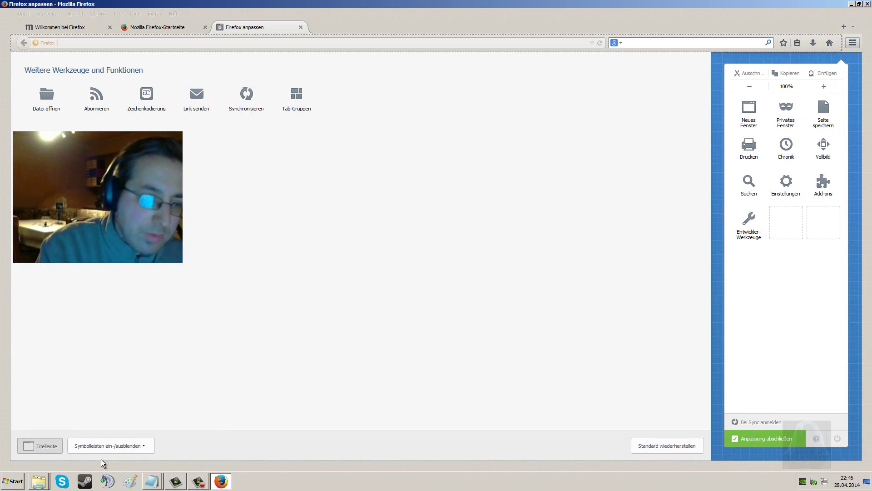
click(122, 445)
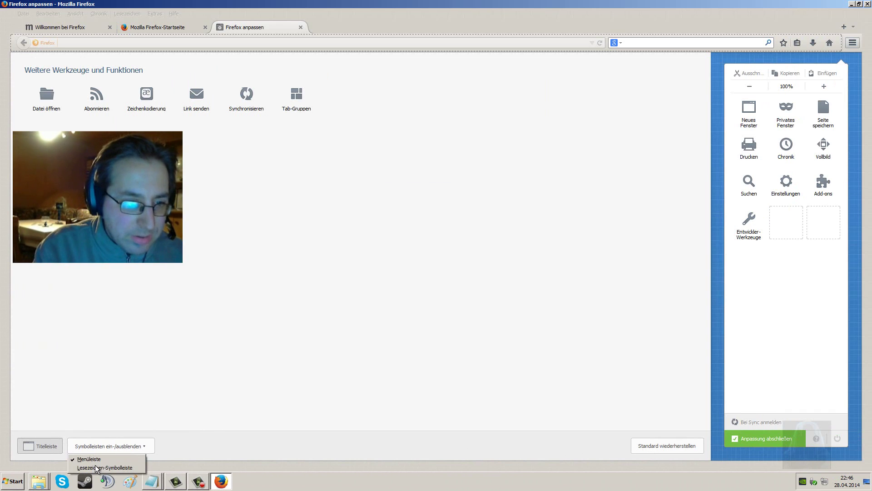
click(91, 459)
- Show the bookmarks toolbar (Lesezeichen-Symbolleiste) and hide it again
click(108, 445)
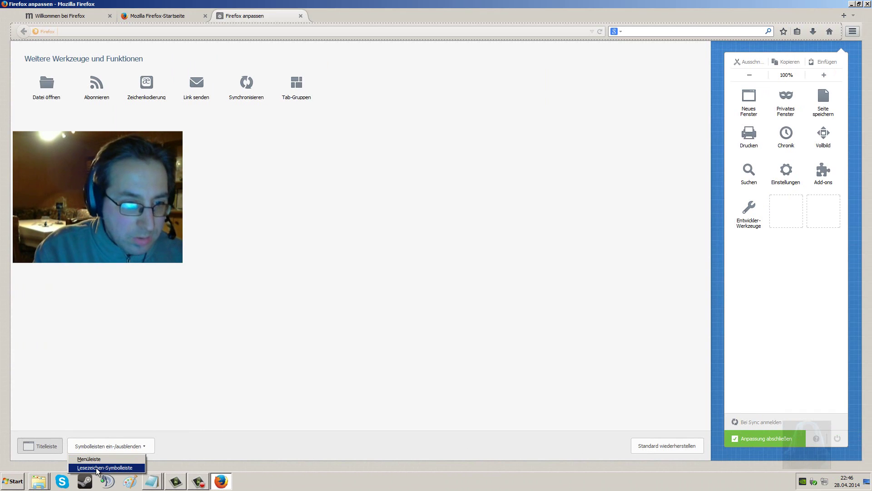
click(96, 468)
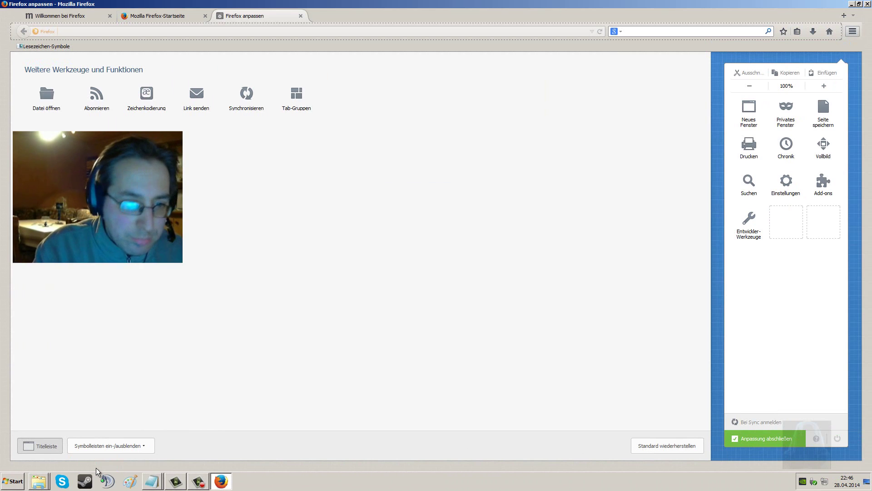
click(101, 452)
click(104, 468)
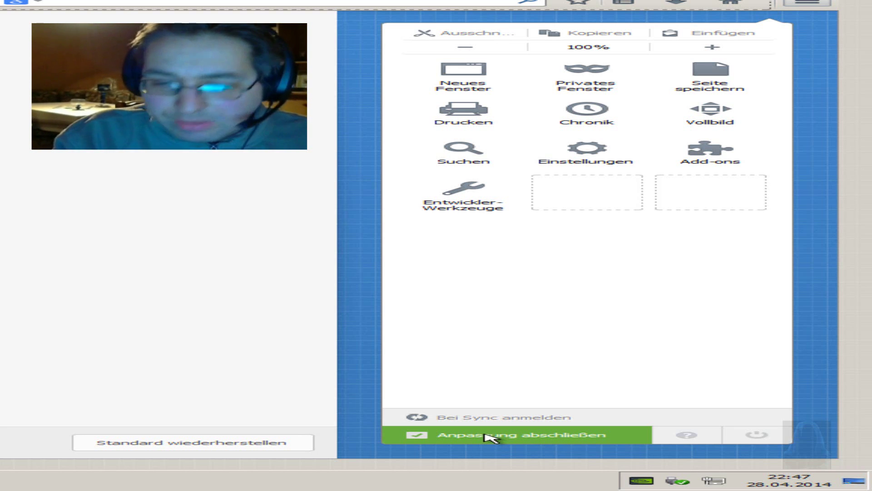
- Finish the customization and open the add-ons manager
click(477, 435)
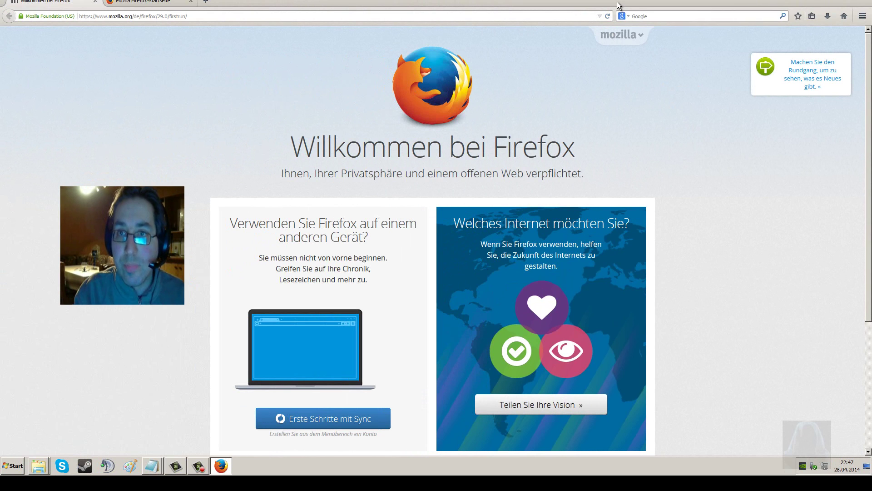
right_click(619, 15)
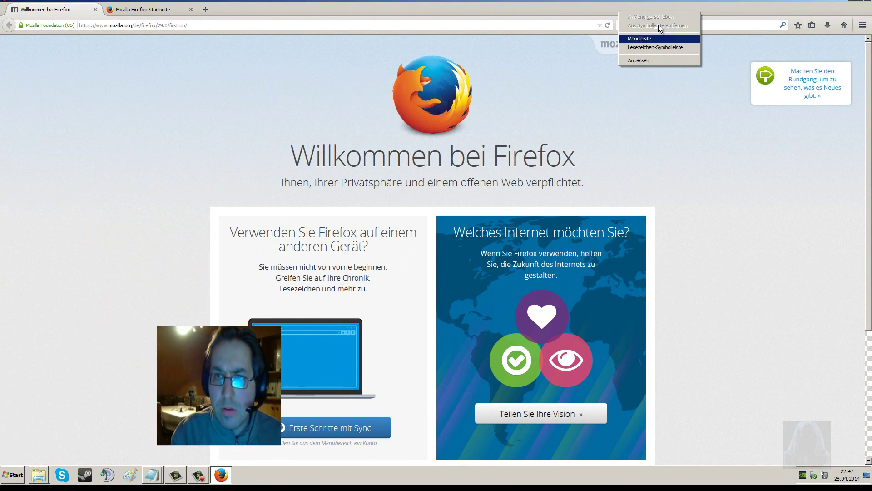
click(863, 25)
click(847, 154)
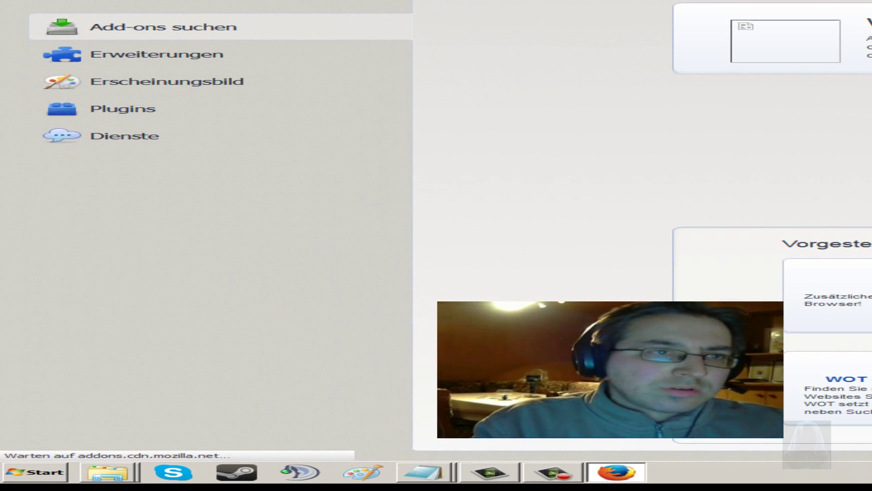
- Look through the appearance, plugins and extensions categories of the add-ons manager
click(178, 88)
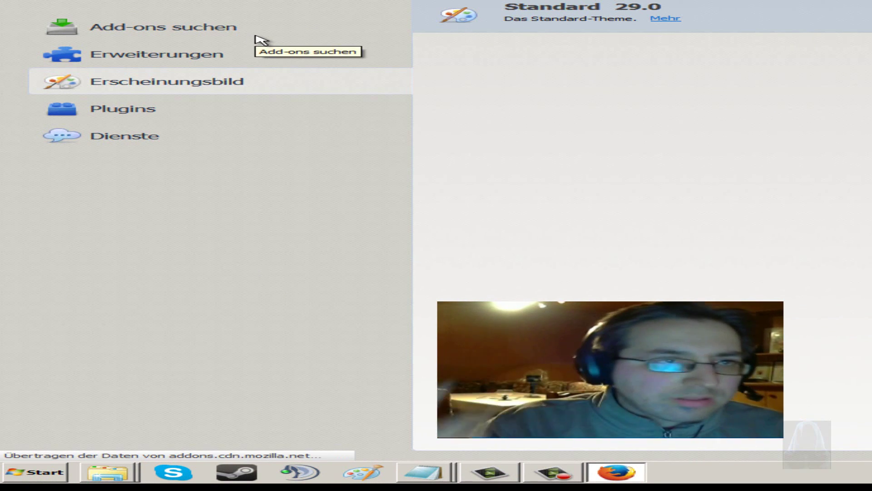
click(127, 113)
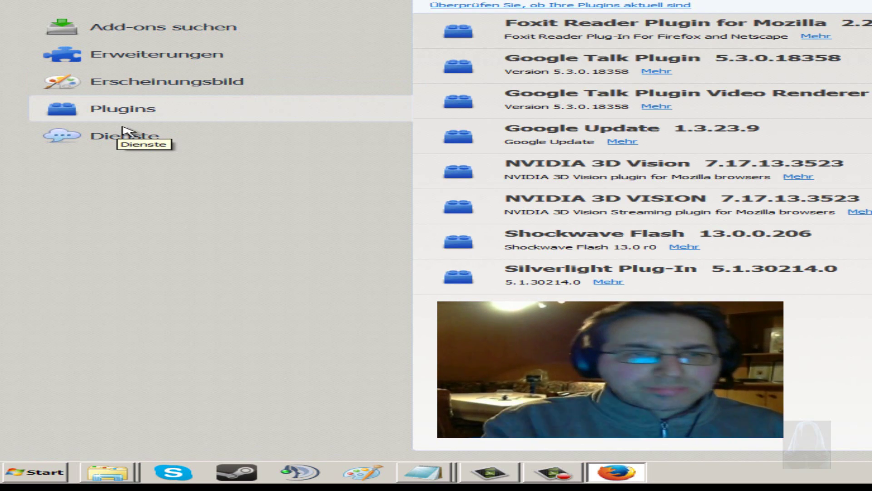
click(157, 58)
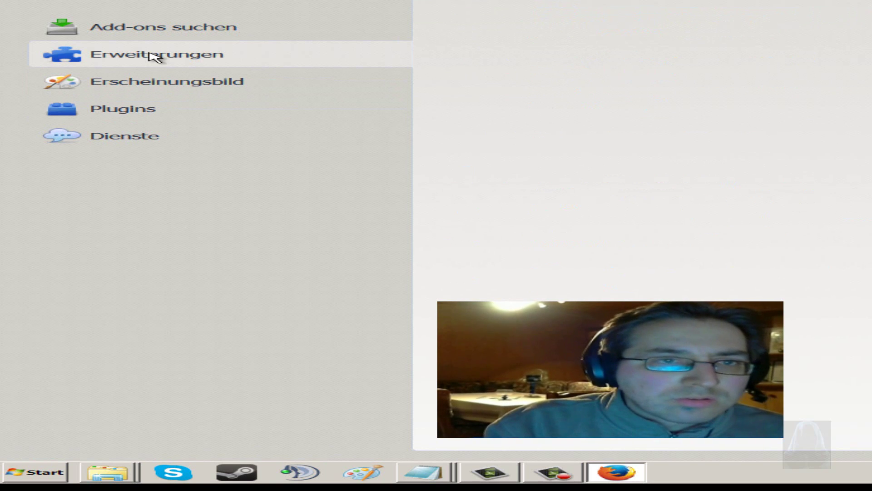
click(175, 63)
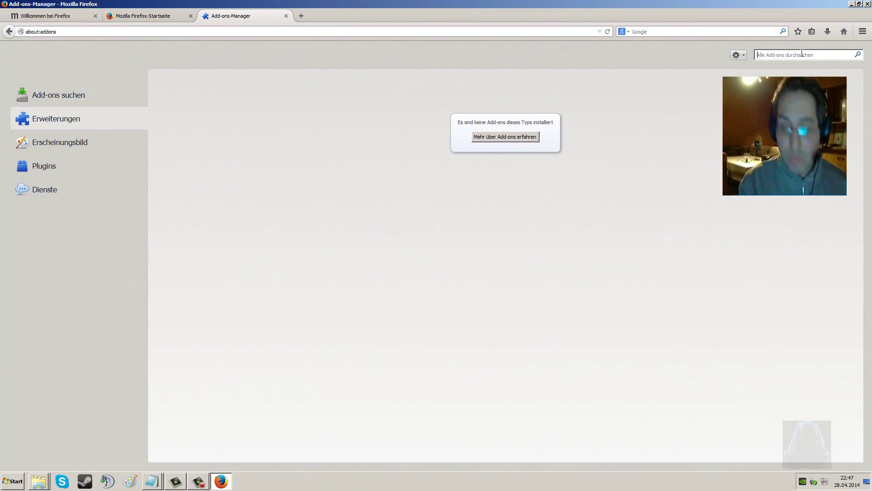
- Search the available add-ons for status4evar, install Status-4-Evar and restart the browser
click(802, 55)
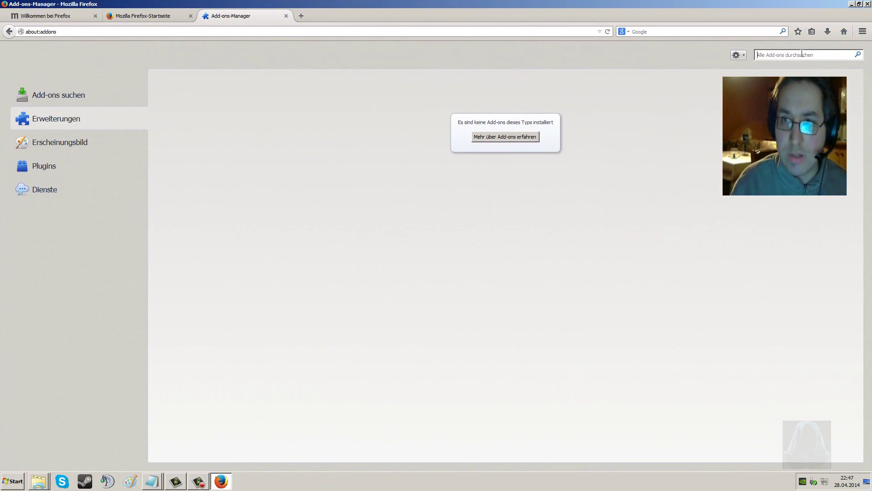
text(status)
text(4evar)
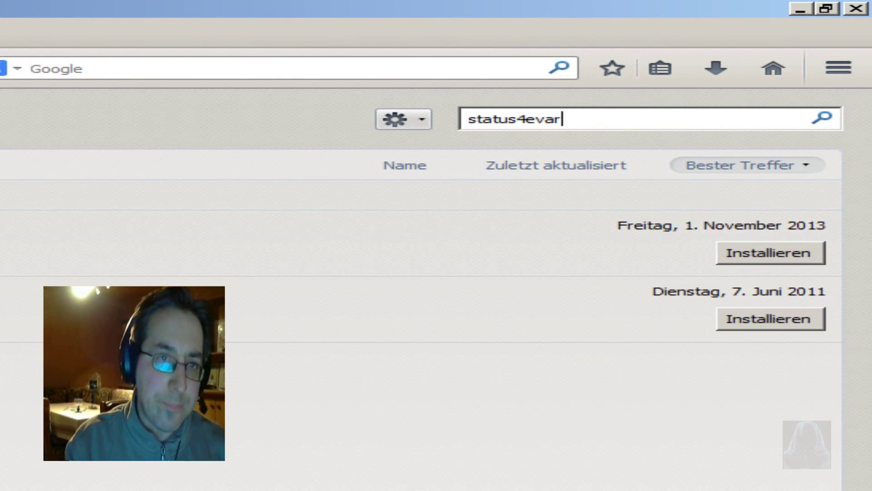
key(Down)
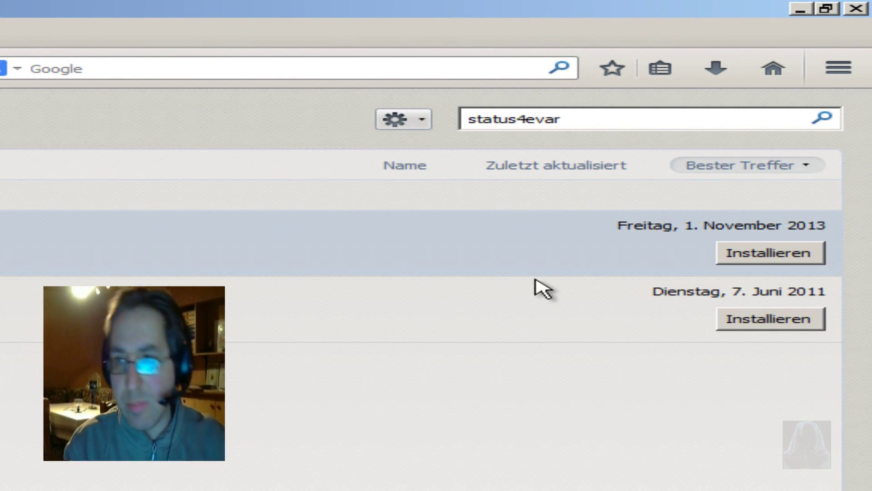
click(782, 254)
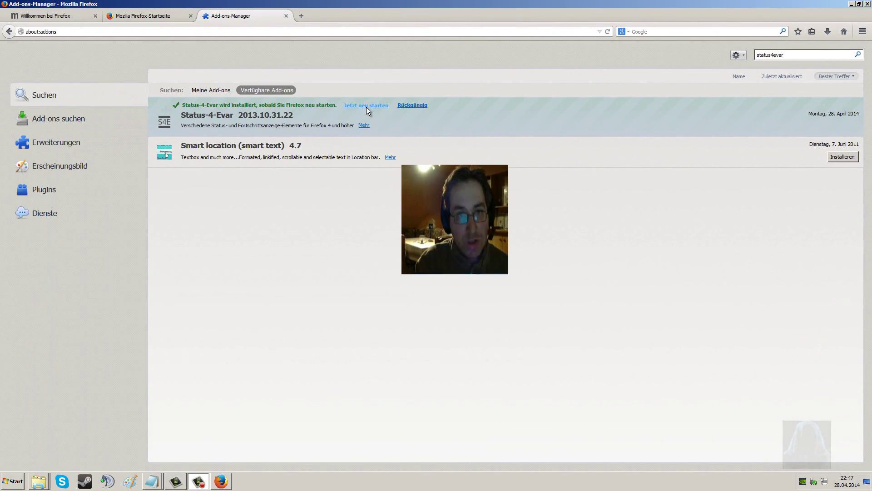
click(366, 105)
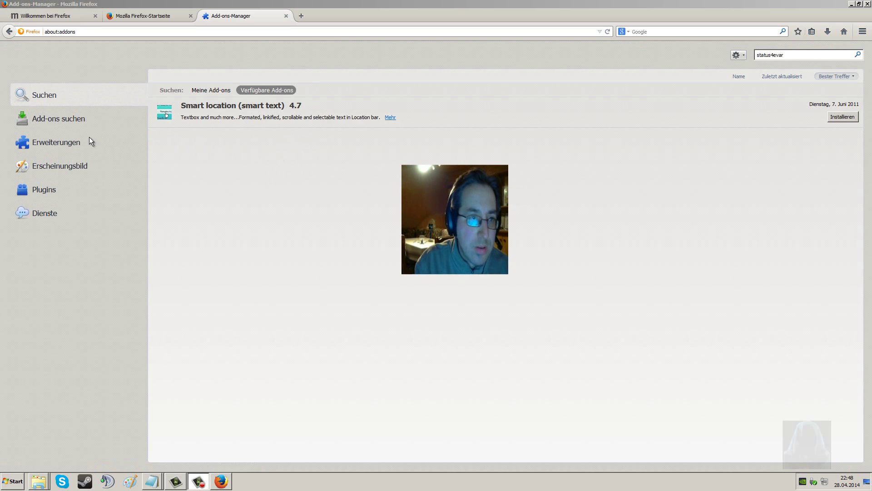
- Open the Status-4-Evar extension's settings and show its address bar (Adressleiste) options
click(52, 143)
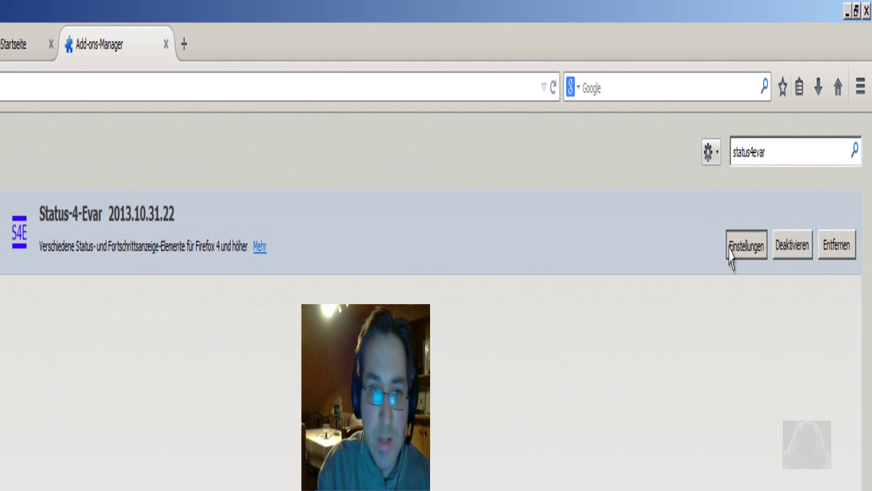
click(767, 89)
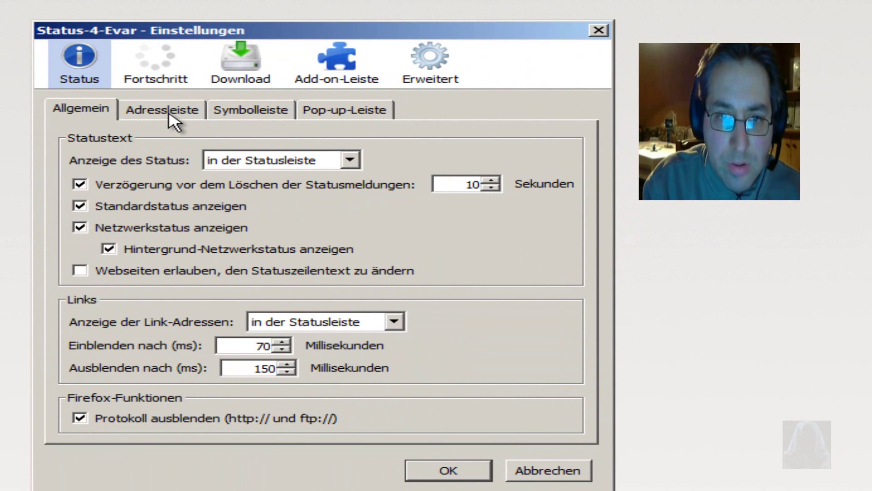
click(150, 108)
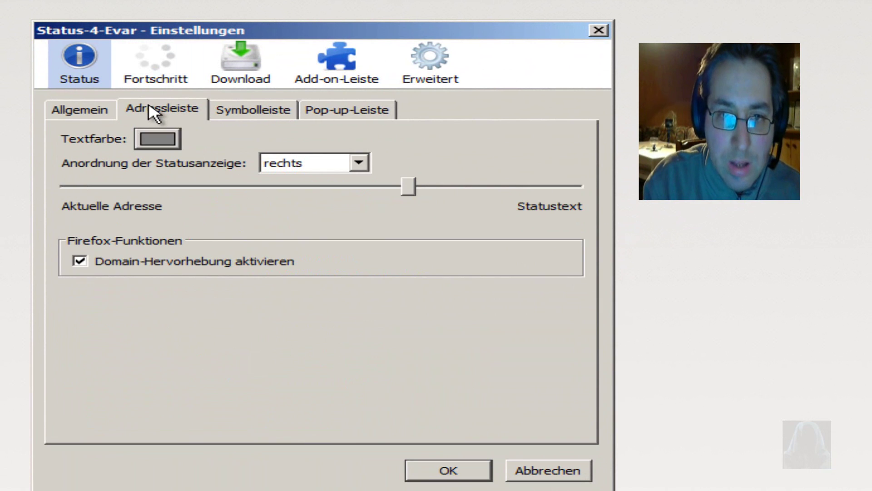
- Set the text colour of the status display in the address bar (Adressleiste) options to red
click(160, 139)
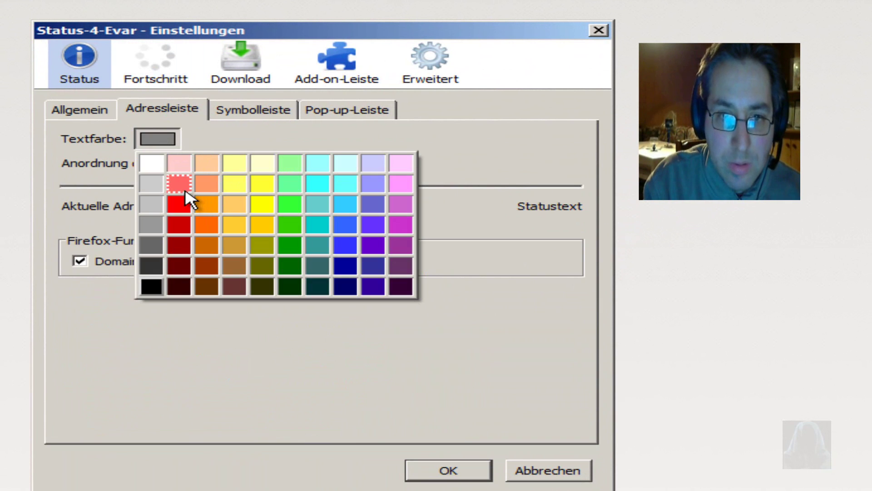
click(184, 208)
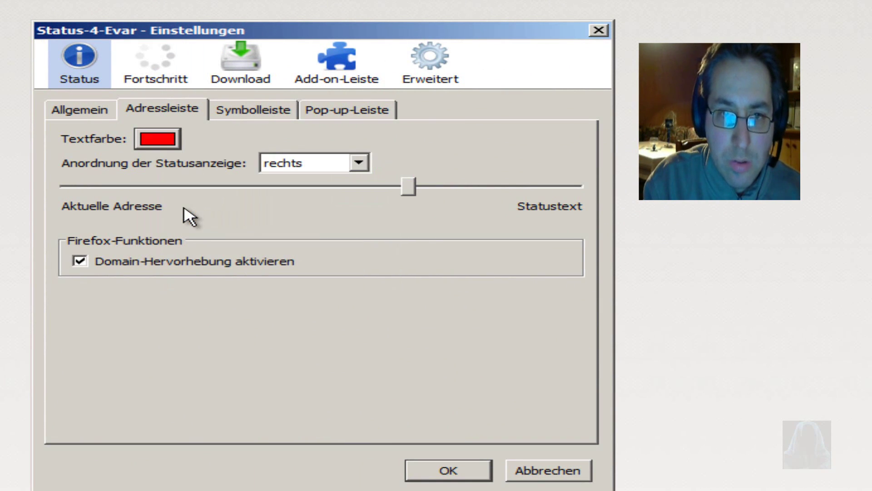
click(166, 150)
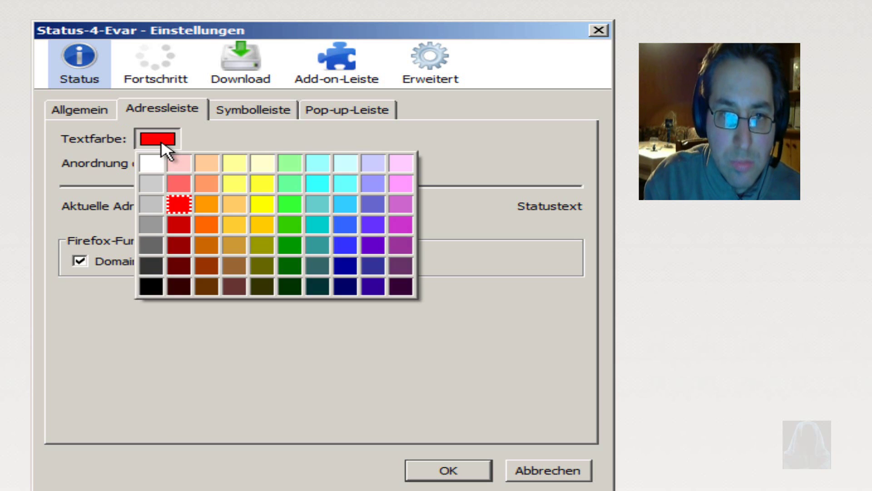
click(87, 111)
- Look through the Status options for Allgemein, Adressleiste, Symbolleiste and Pop-up-Leiste
click(87, 111)
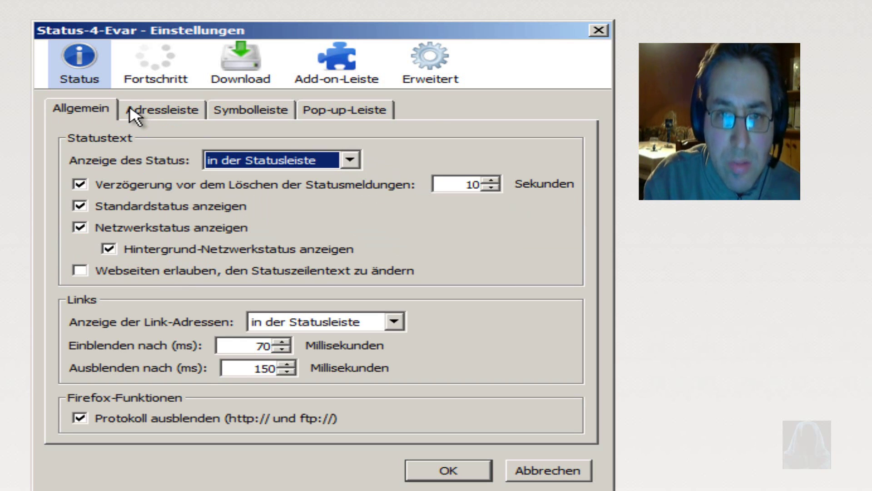
click(133, 116)
click(261, 119)
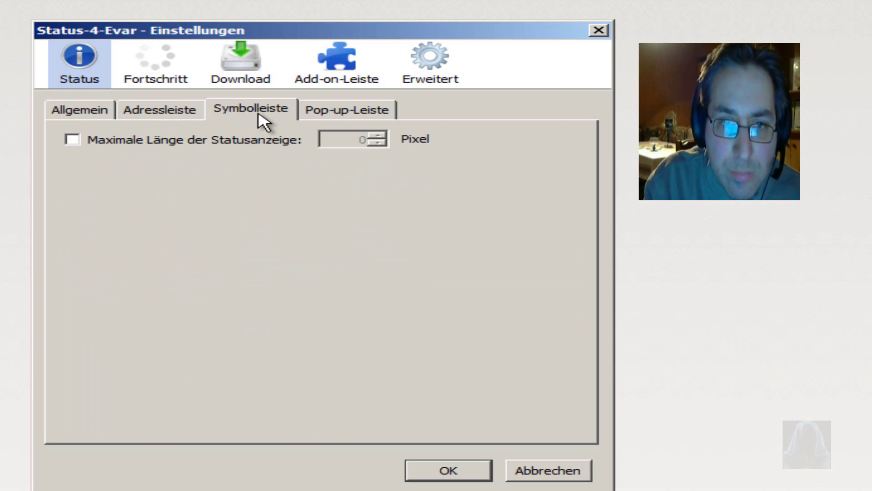
click(135, 144)
click(125, 145)
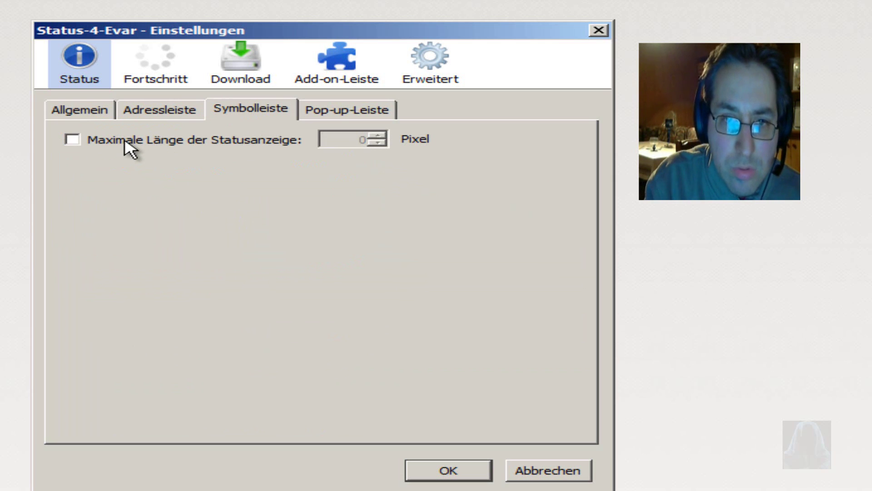
click(126, 146)
click(156, 111)
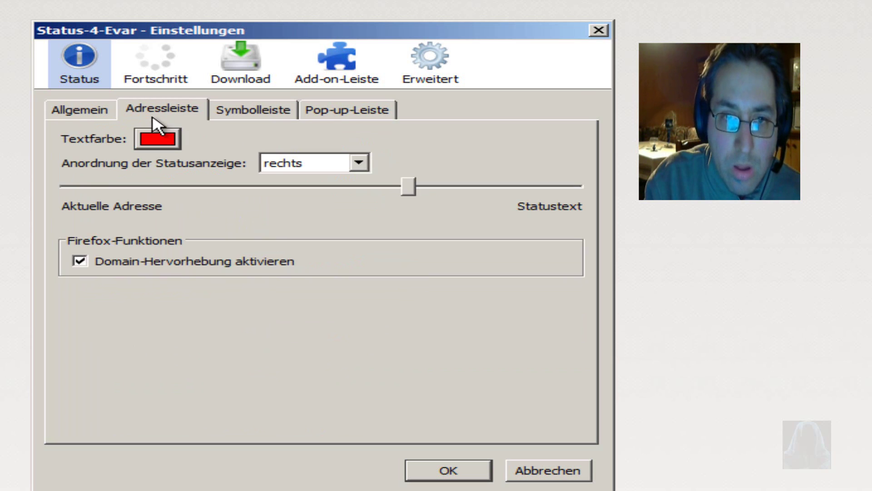
click(255, 112)
click(122, 145)
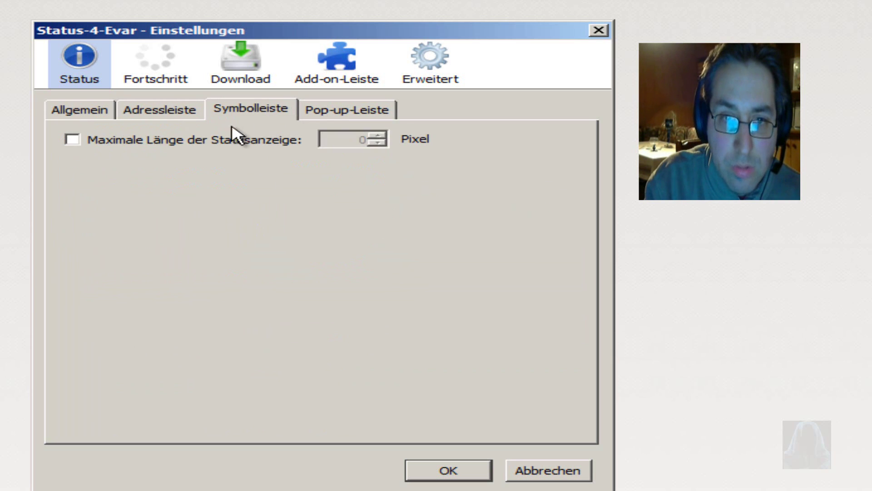
click(356, 112)
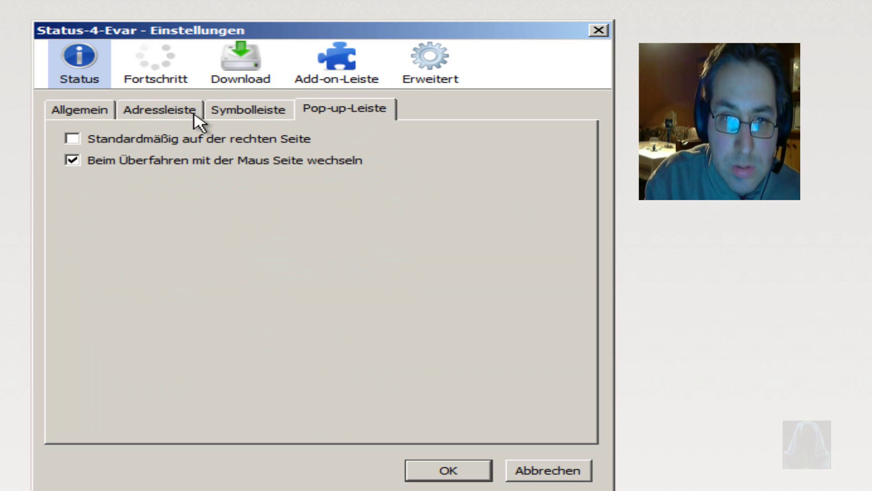
- Return to the general status options and view the available locations for displaying link addresses
click(157, 112)
click(91, 112)
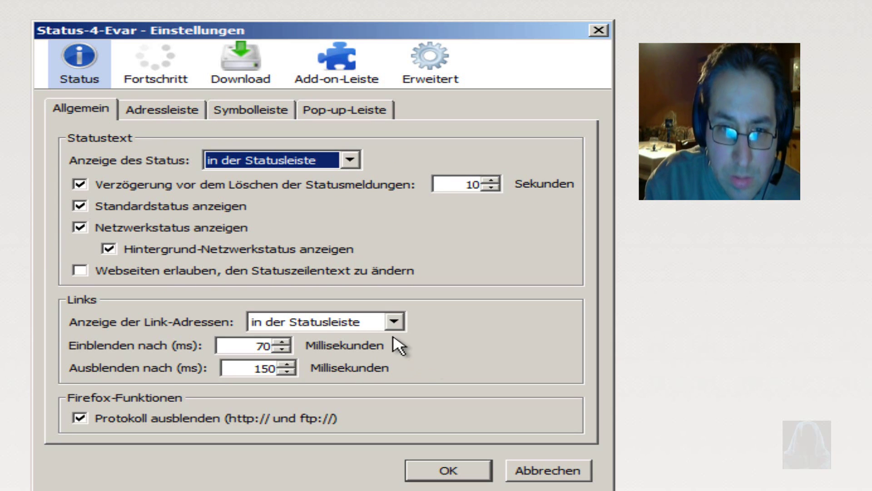
click(394, 322)
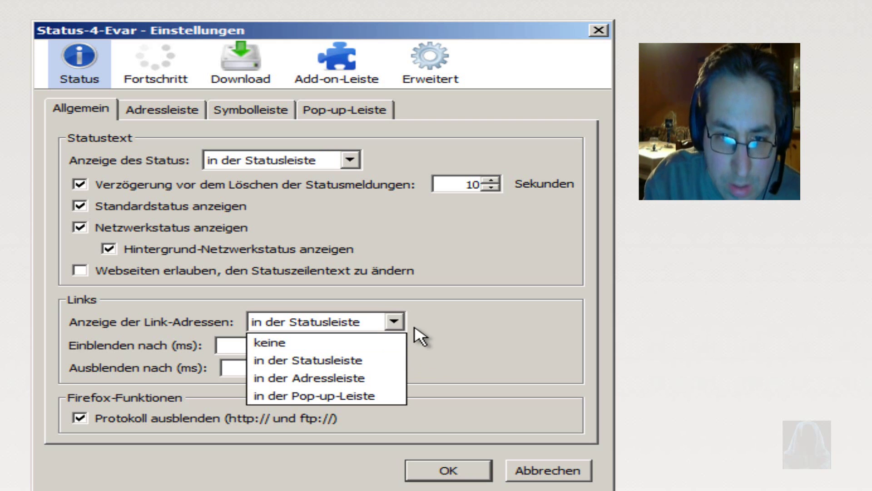
click(475, 297)
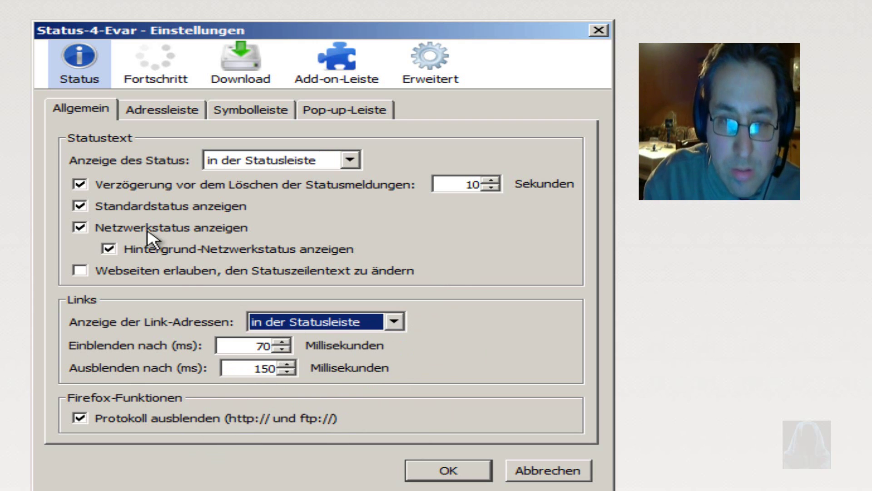
- Open the progress (Fortschritt) settings and try red, light cyan and yellow as the address bar progress colour
click(152, 72)
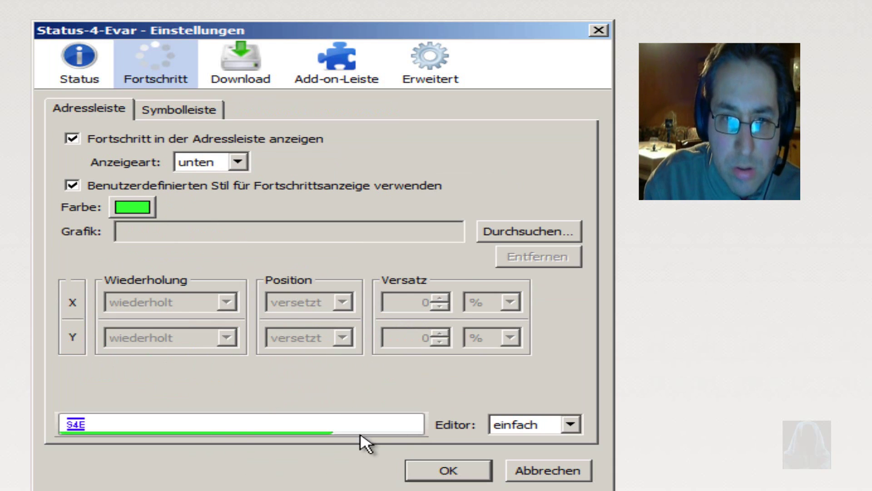
click(132, 214)
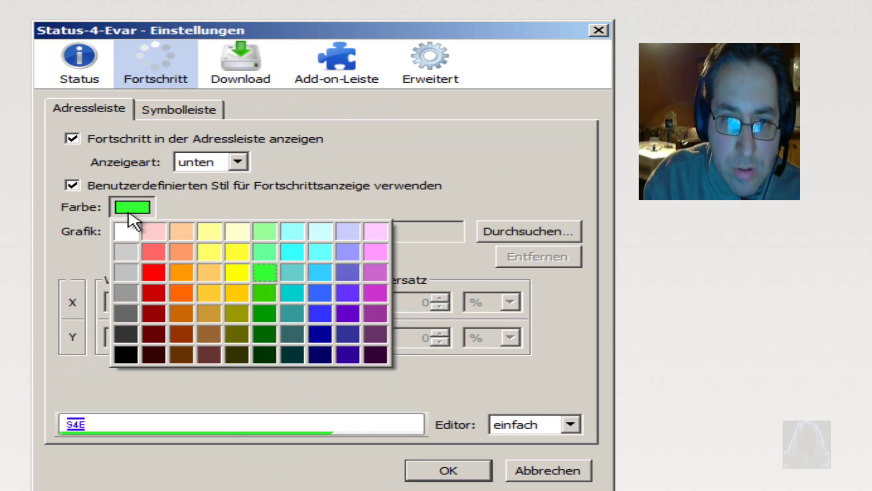
click(153, 274)
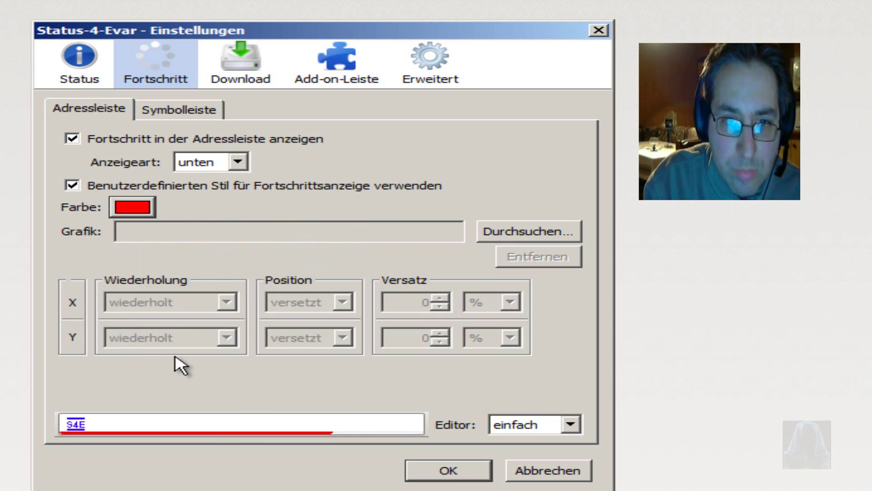
click(141, 211)
click(321, 253)
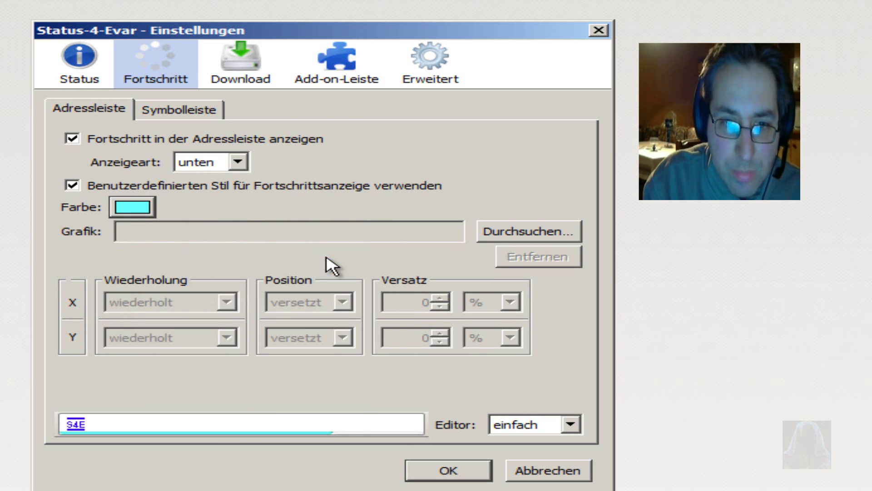
click(127, 214)
click(229, 276)
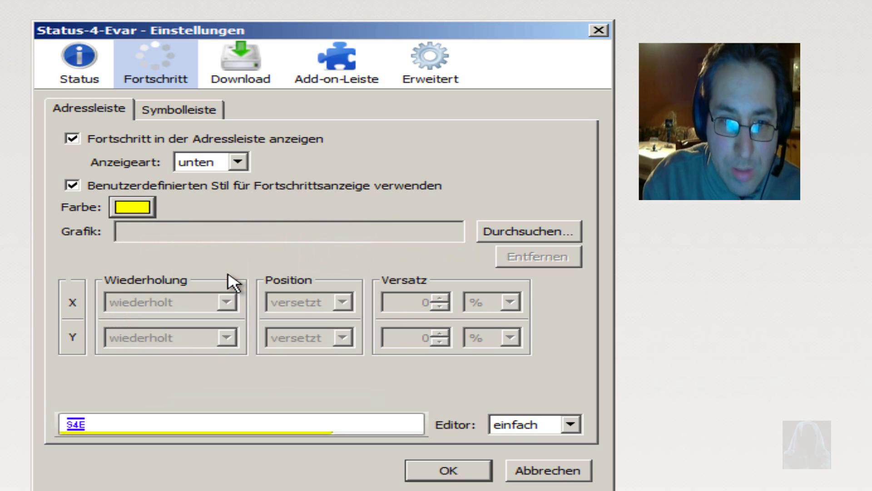
- Try orange, a deeper orange and a brownish orange as the address bar progress colour
click(140, 209)
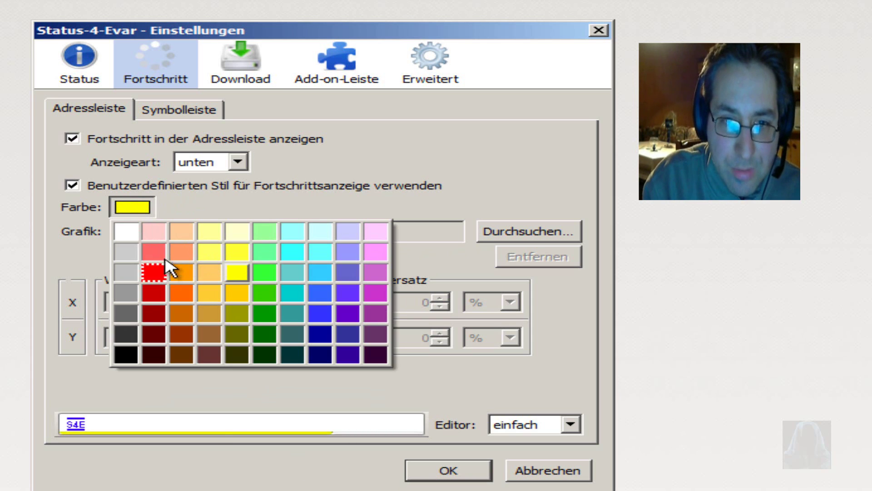
click(188, 274)
click(151, 210)
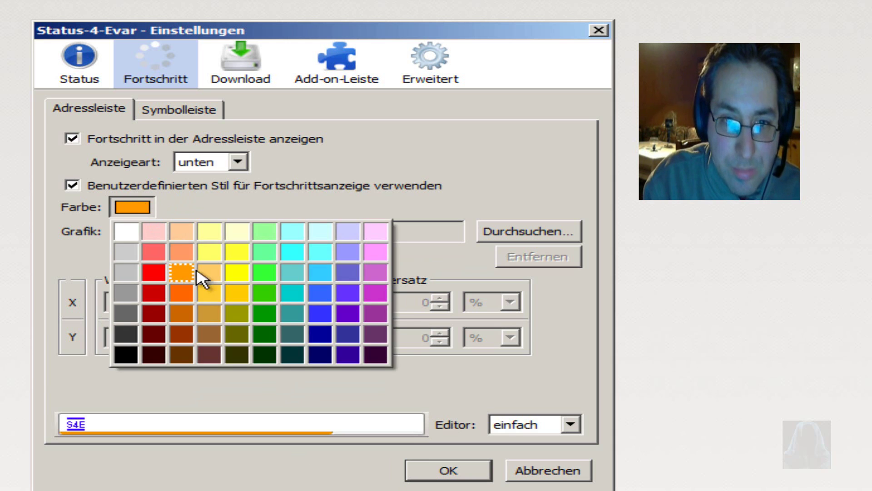
click(184, 292)
click(136, 215)
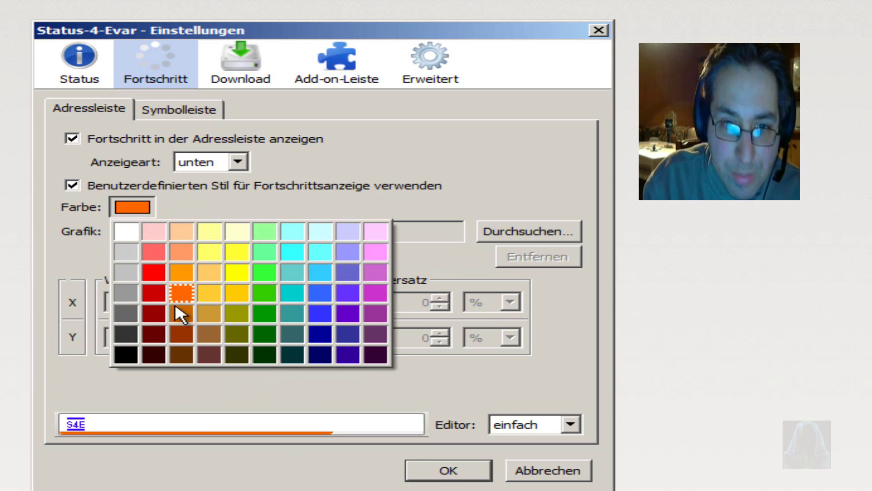
click(190, 325)
- Try light cyan as the address bar progress colour and set it back to bright green
click(132, 214)
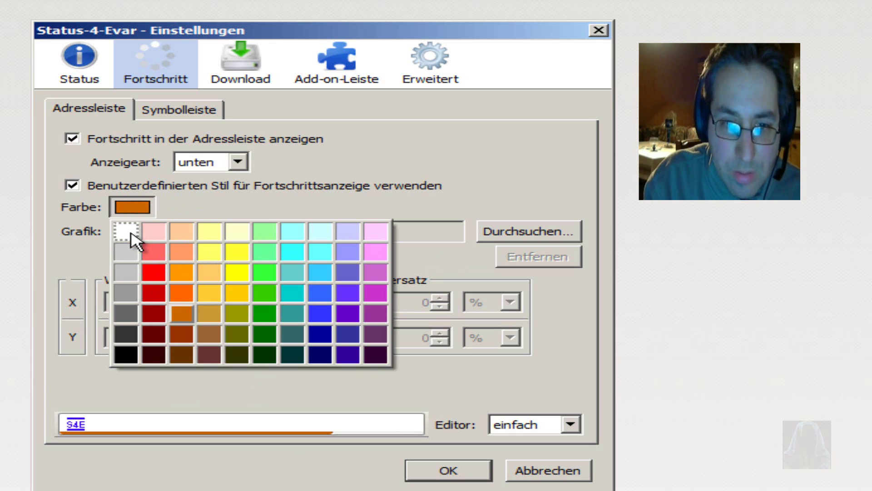
click(320, 252)
click(135, 208)
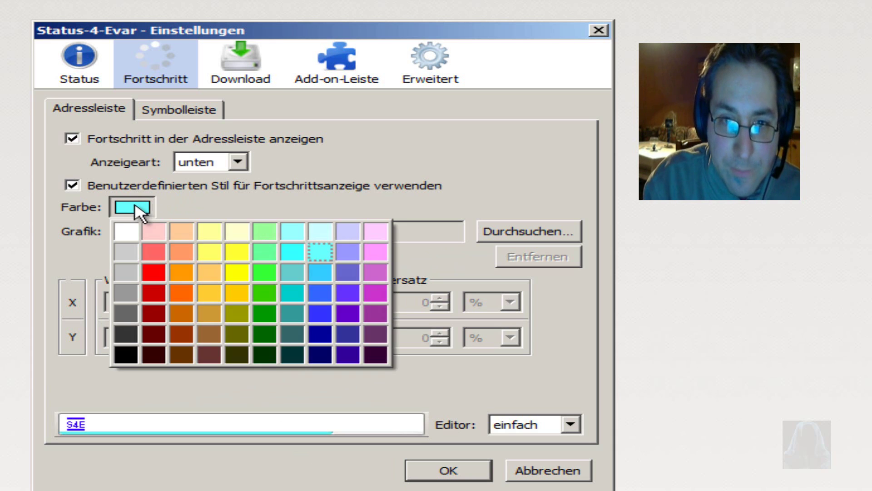
click(266, 282)
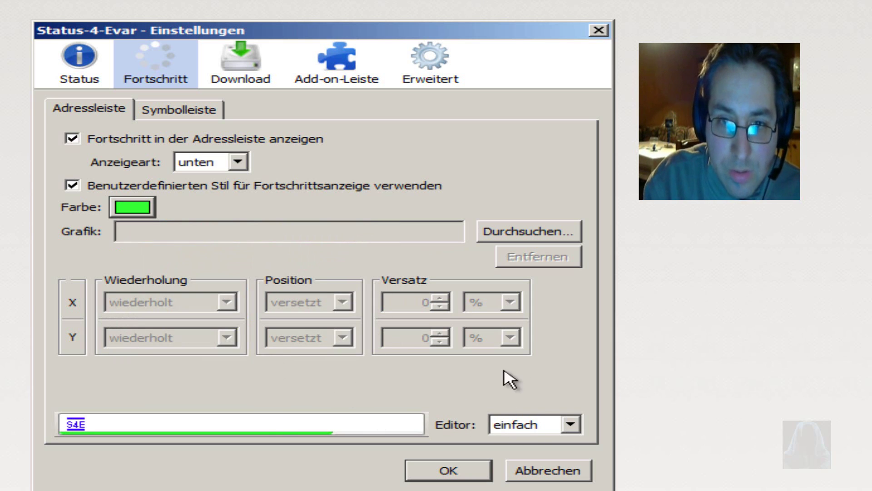
- Look through the remaining progress options and the Download, Add-on-Leiste and Erweitert settings, accepting the advanced settings warning
click(528, 428)
click(530, 429)
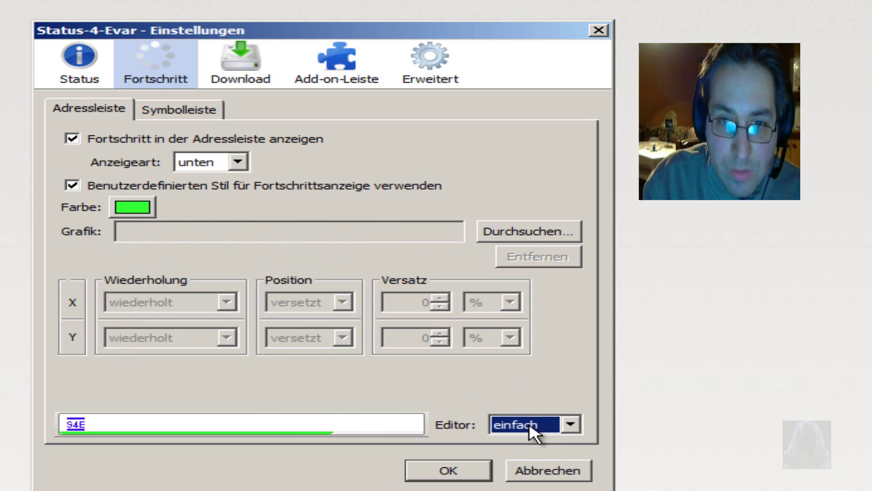
click(191, 117)
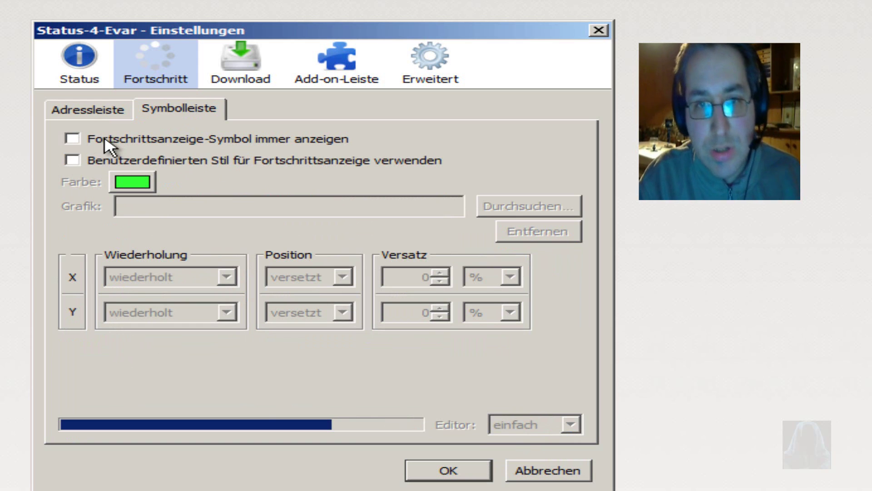
click(233, 74)
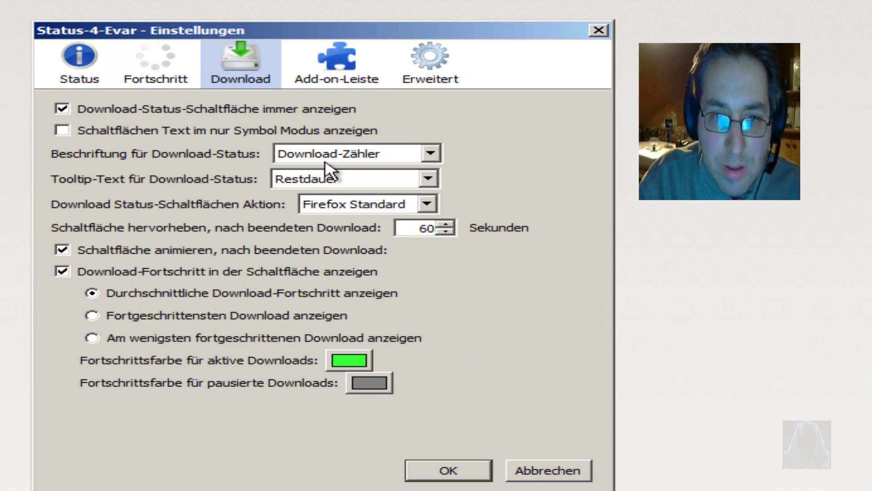
click(320, 68)
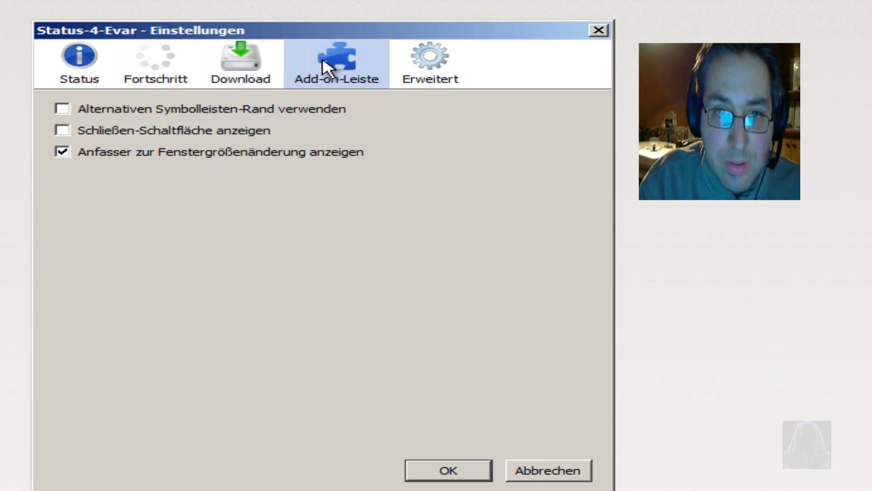
click(413, 68)
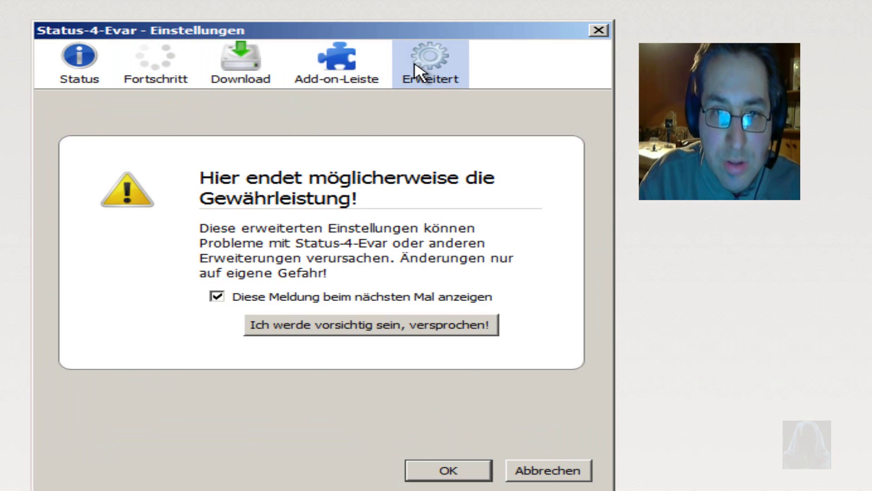
click(363, 328)
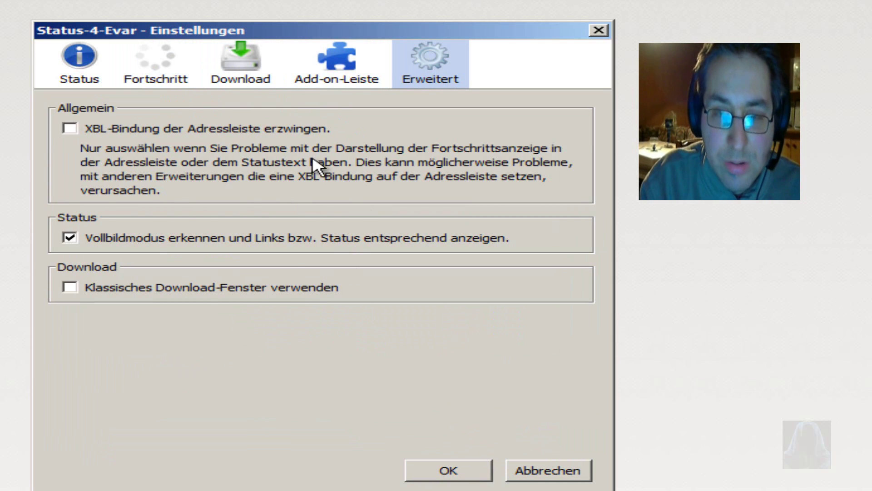
click(327, 82)
click(258, 82)
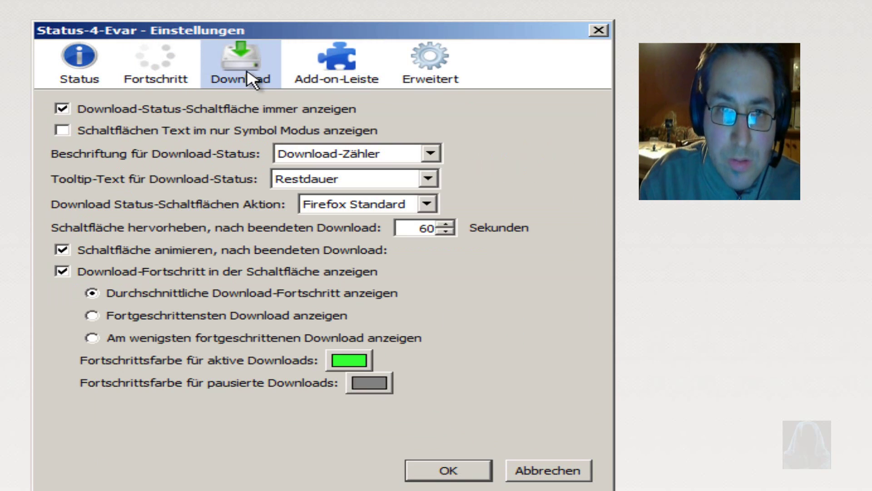
- Save the Status-4-Evar settings and close the add-ons manager
click(456, 471)
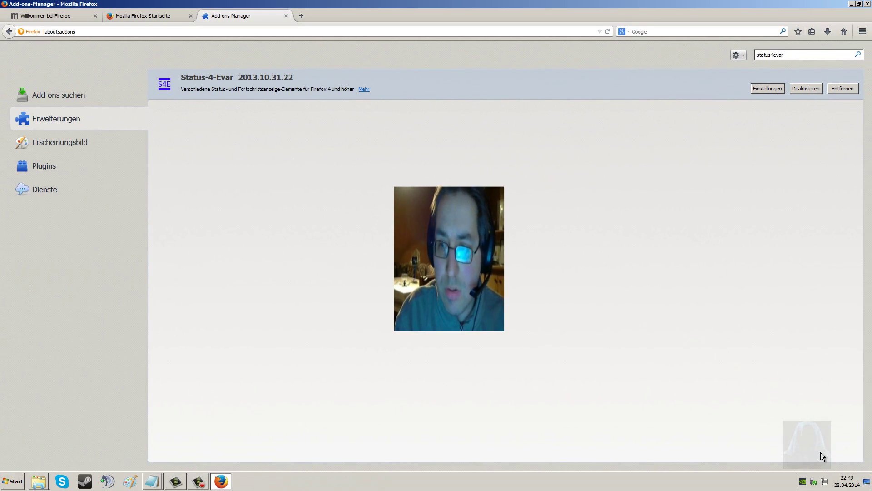
click(286, 16)
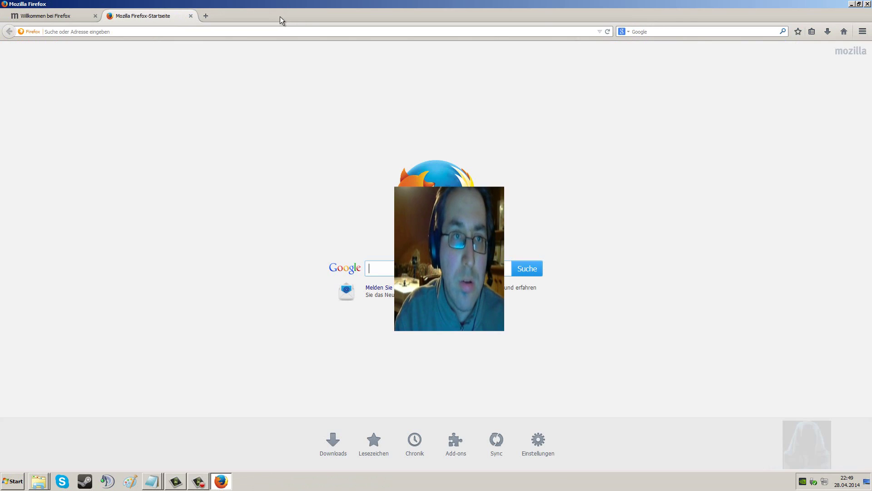
- Start customizing the toolbars and try to move the Status-4-Evar item out of the additional tools and functions
right_click(759, 16)
click(773, 65)
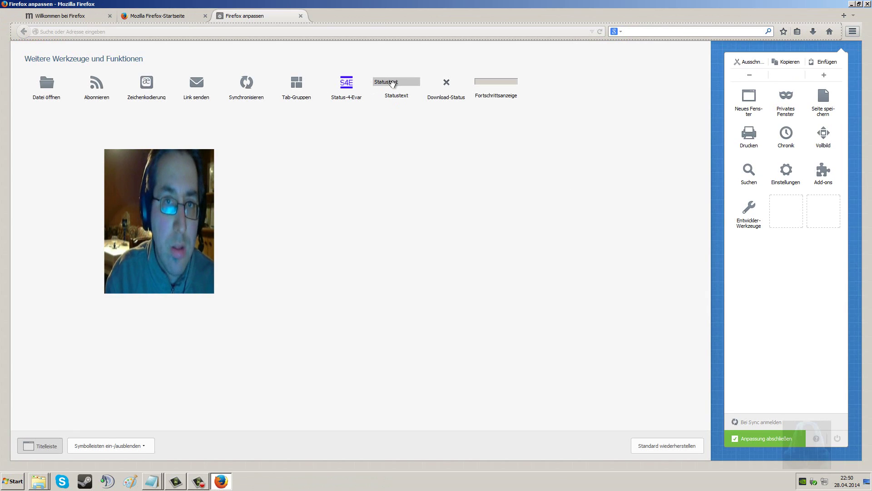
drag(392, 85, 329, 108)
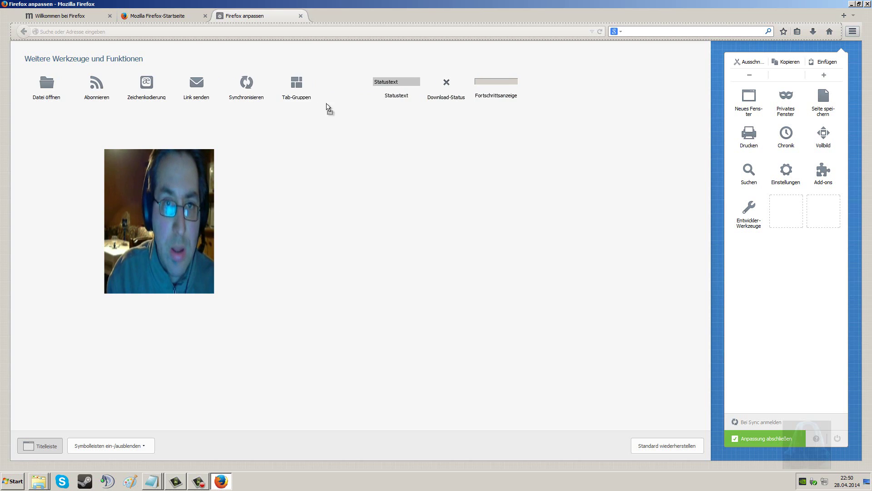
right_click(362, 18)
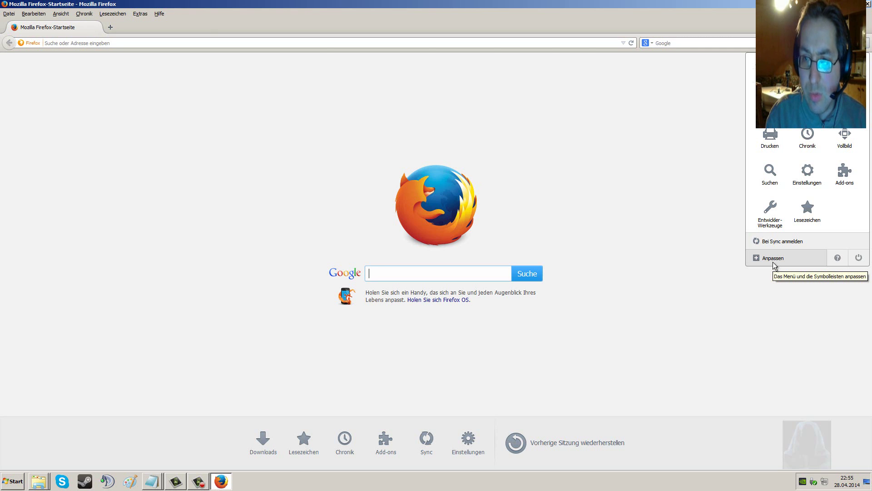
- Look over the additional tools and functions in the toolbar customization and finish customizing
click(772, 262)
click(19, 475)
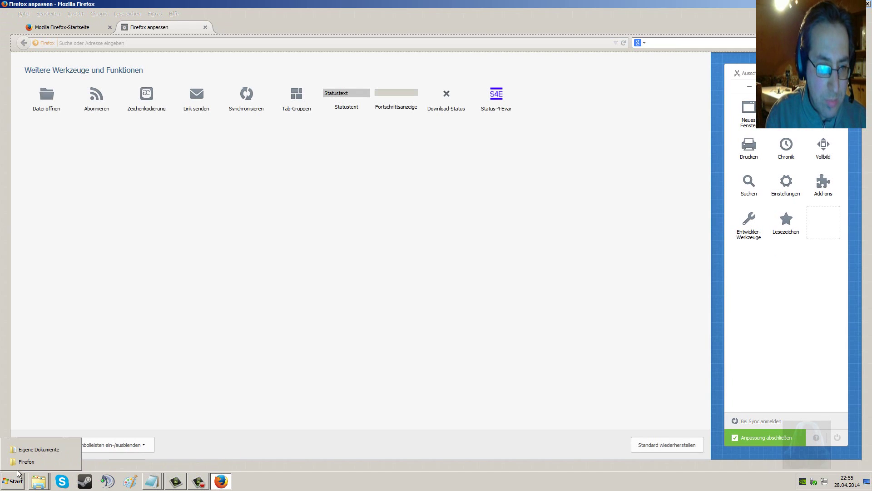
click(157, 471)
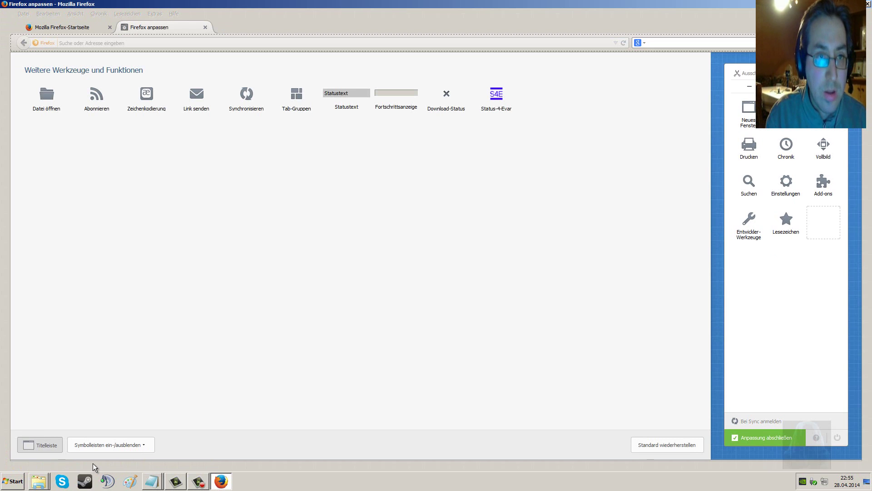
click(771, 444)
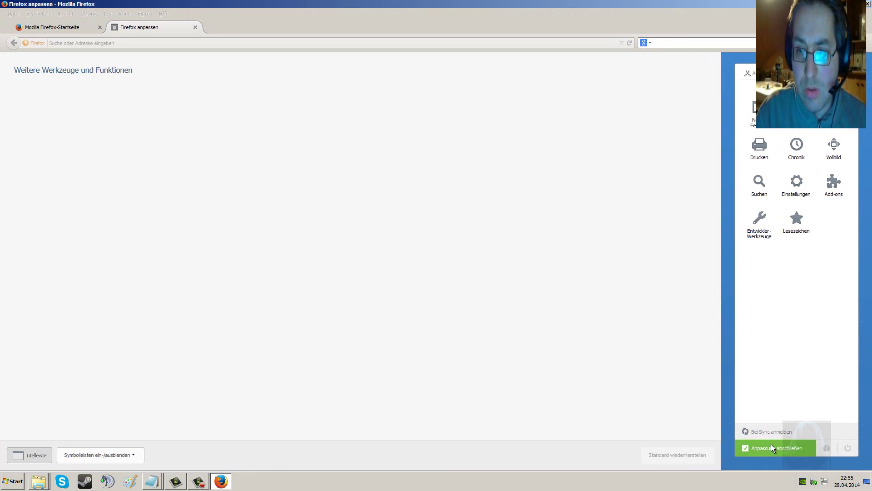
- Close Firefox and start it again with the default profile
click(869, 6)
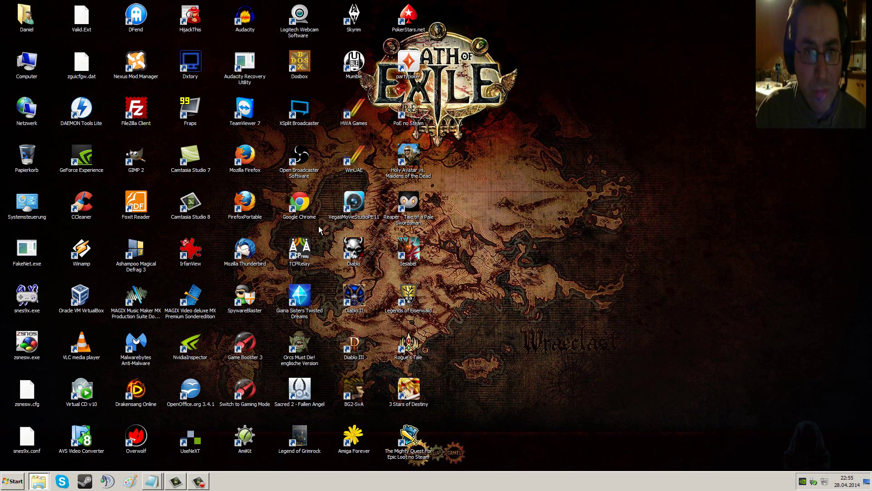
double_click(246, 156)
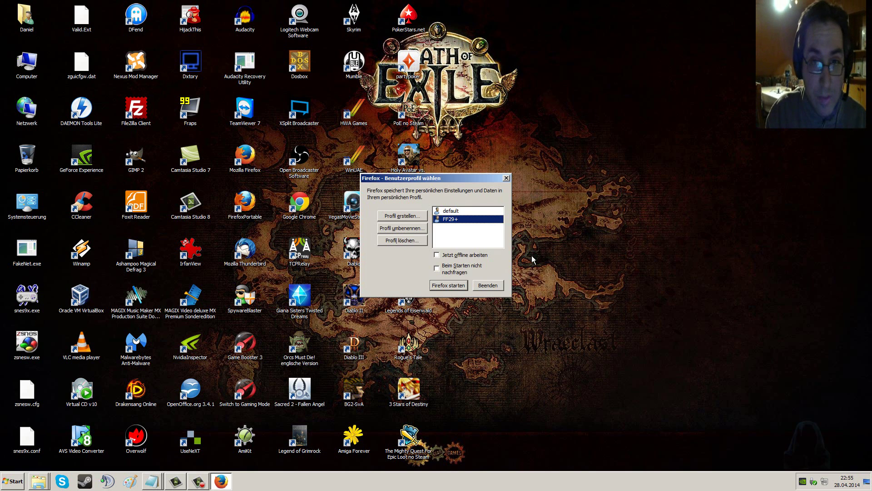
click(450, 212)
click(449, 287)
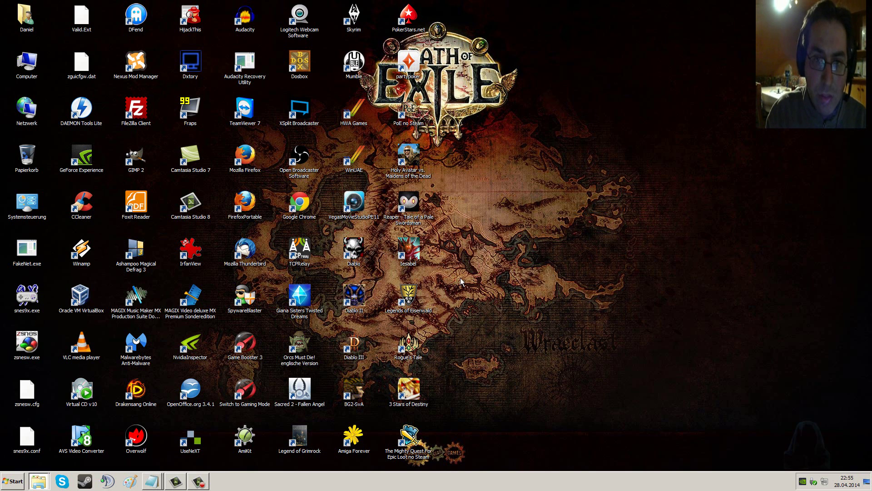
mouse_move(30, 480)
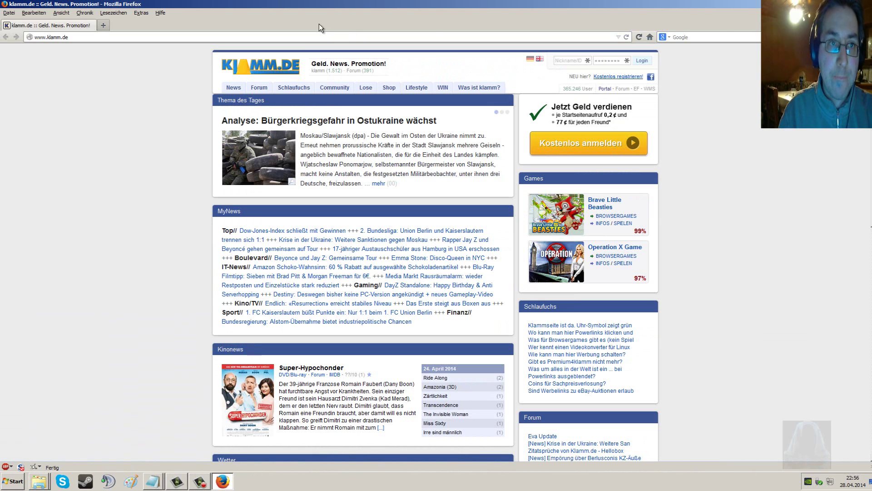
- Open the add-ons manager and examine the Classic Theme Restorer entry among the installed extensions
click(134, 15)
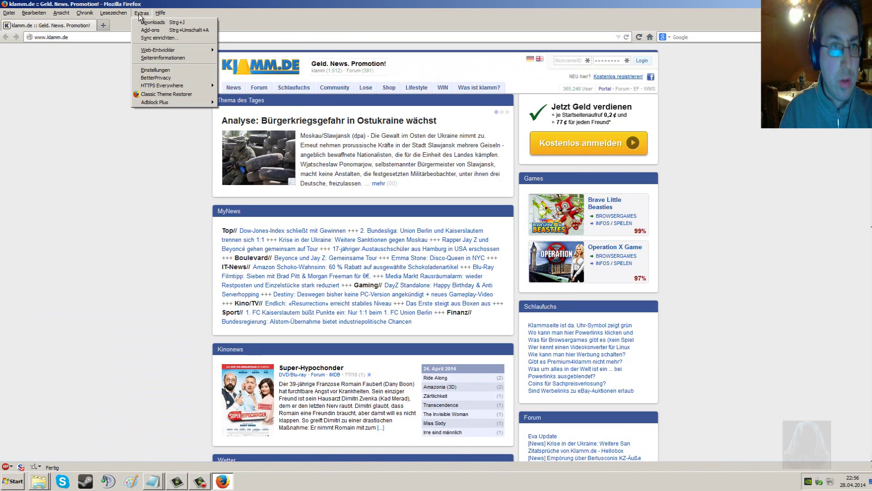
key(Escape)
key(Escape)
key(ctrl+shift+a)
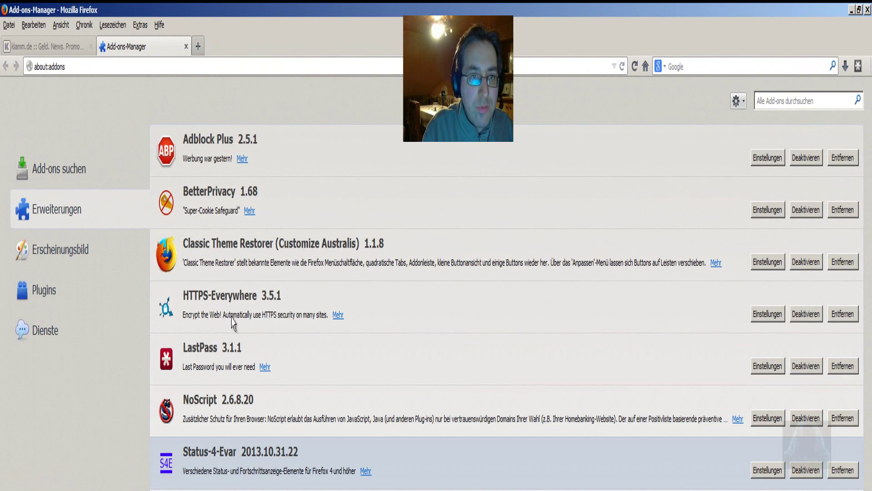
click(232, 264)
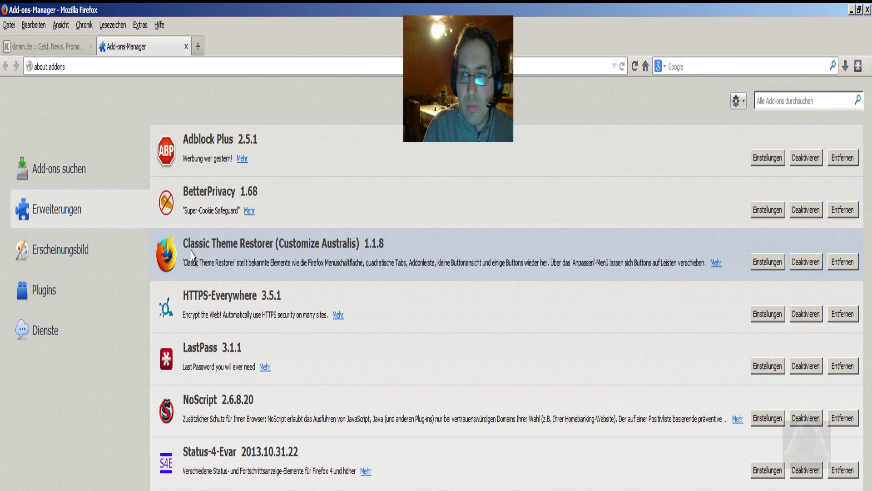
- Close Firefox and start it again with the FF29+ profile
click(868, 9)
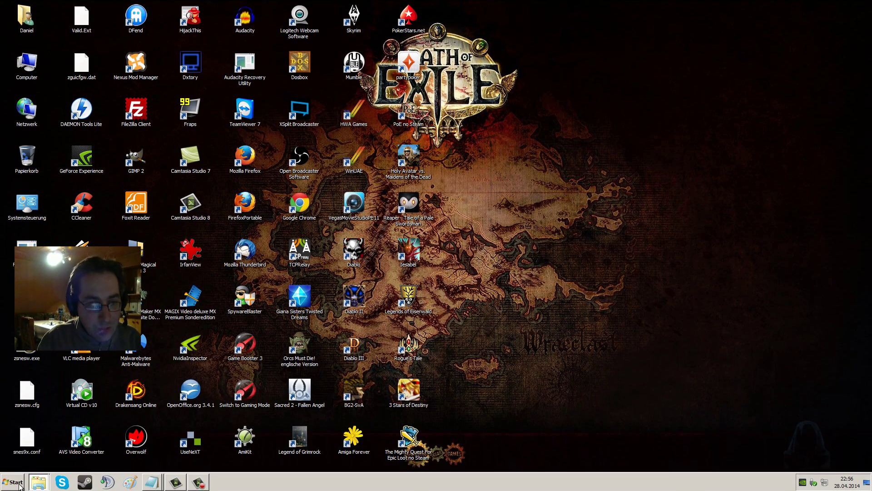
click(20, 486)
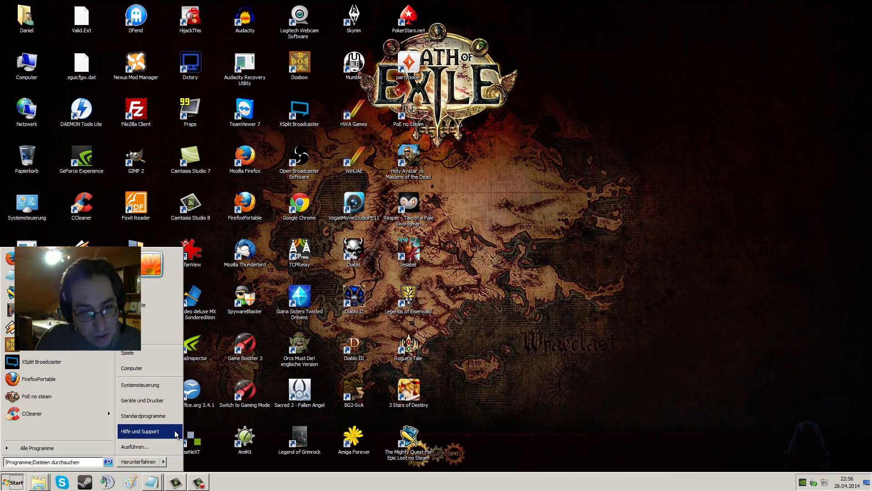
click(146, 447)
click(61, 455)
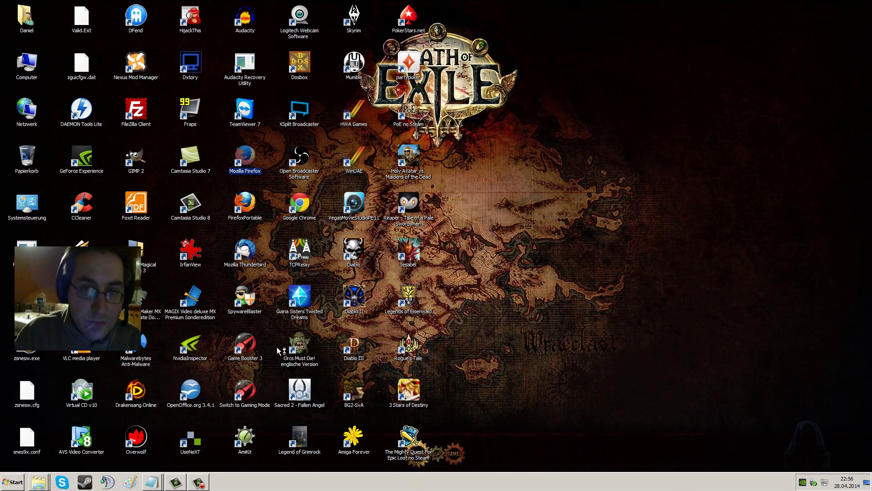
click(447, 220)
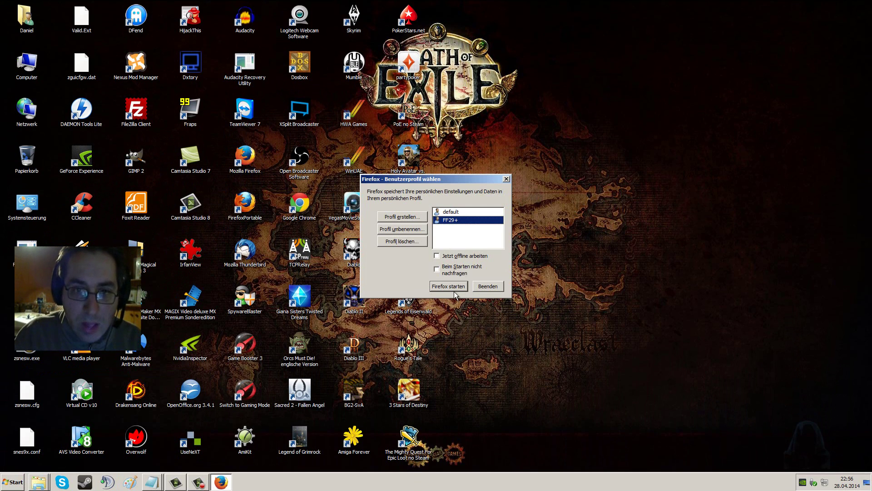
click(449, 287)
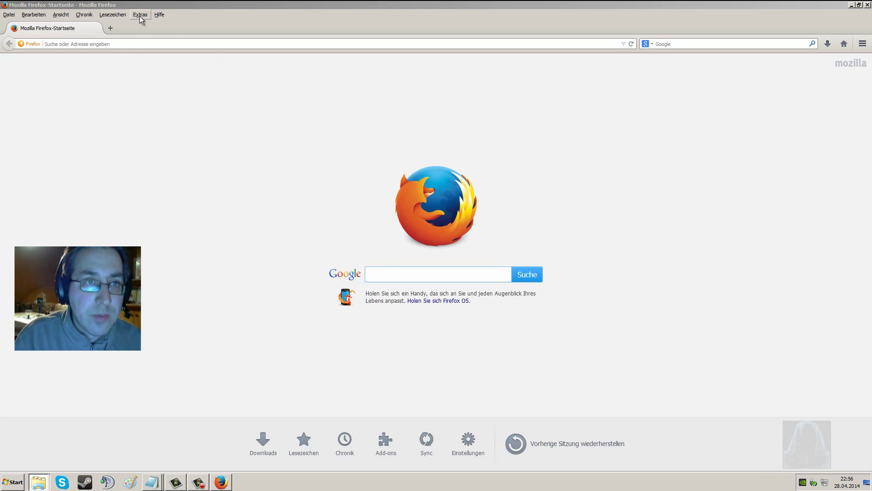
- Open the add-ons manager and search the available add-ons for "classic theme"
click(140, 15)
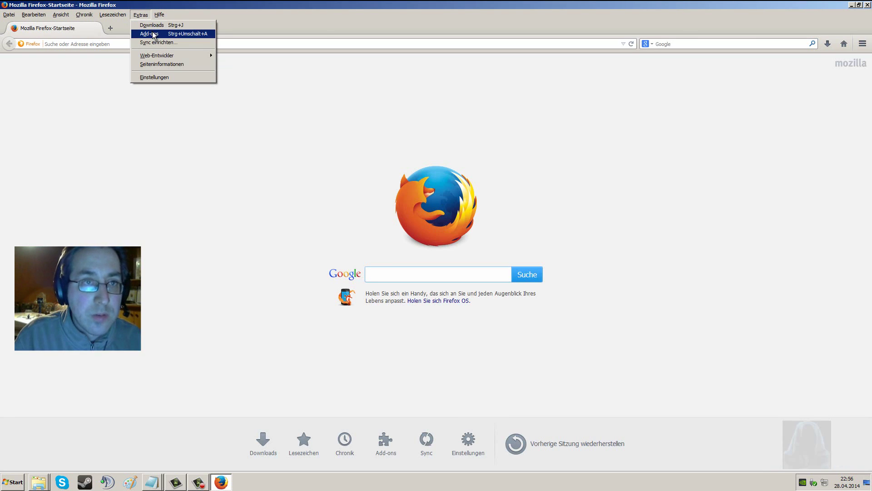
click(151, 31)
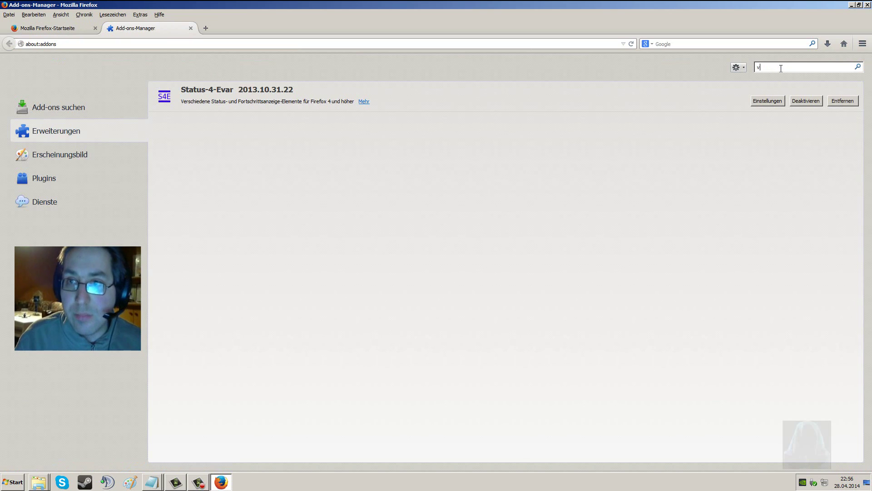
text(cal)
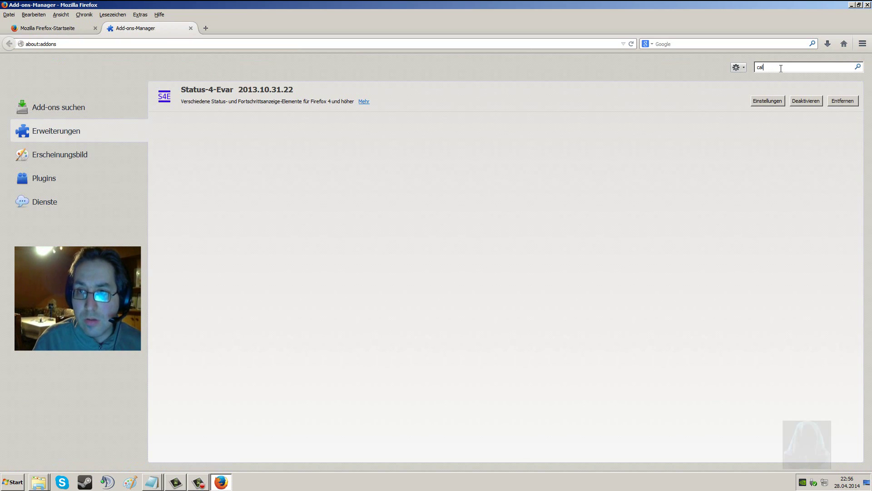
text(ssic the)
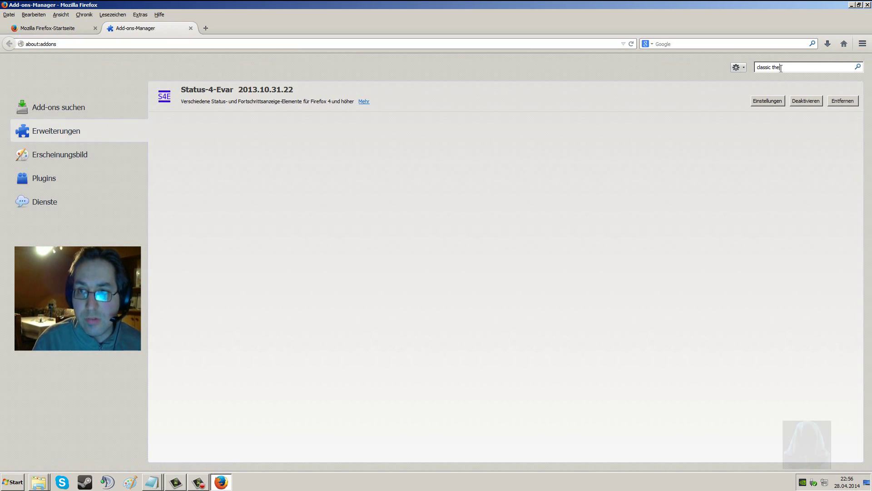
text(me)
key(Return)
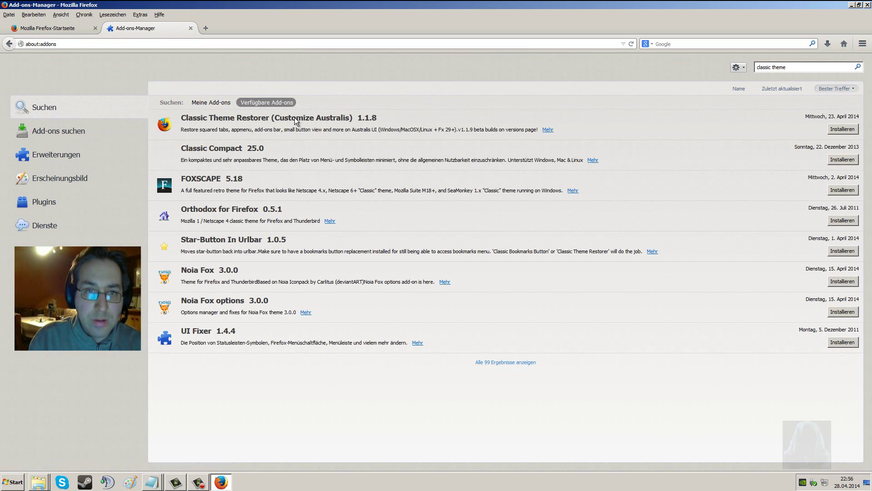
- Install Classic Theme Restorer (Customize Australis) 1.1.8, restart Firefox and close the add-ons manager
click(226, 123)
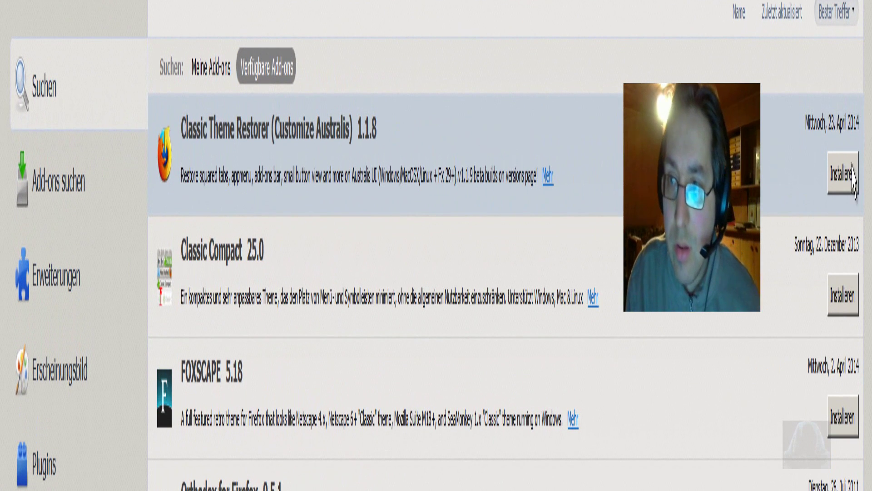
click(843, 175)
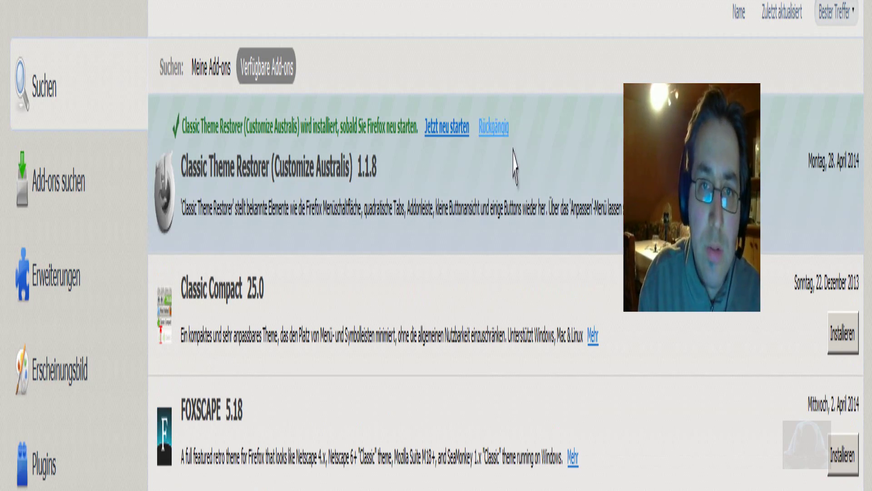
click(447, 127)
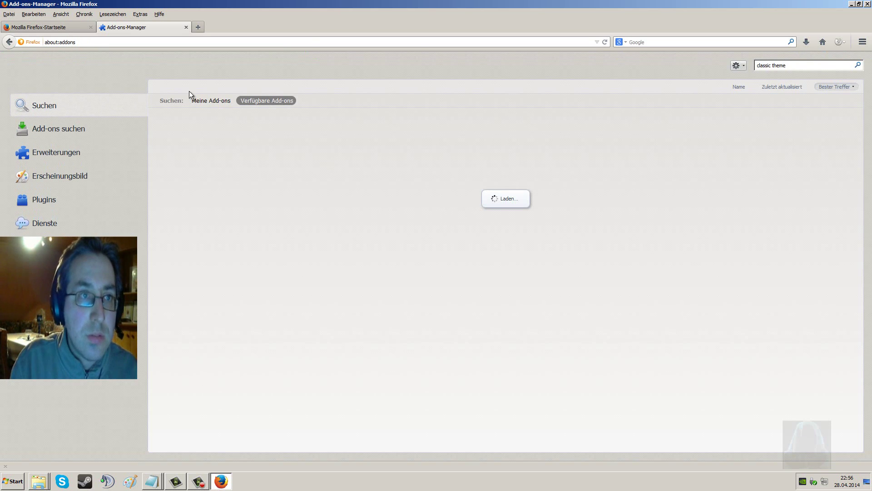
click(186, 28)
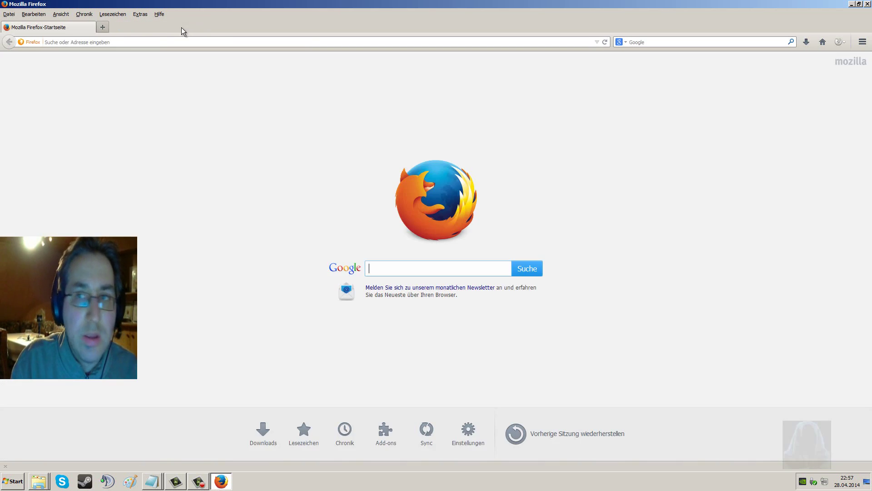
- Customize the toolbars by moving both Firefox menu buttons and the window controls from the navigation toolbar into the menu panel, and finish customizing
right_click(465, 18)
click(492, 88)
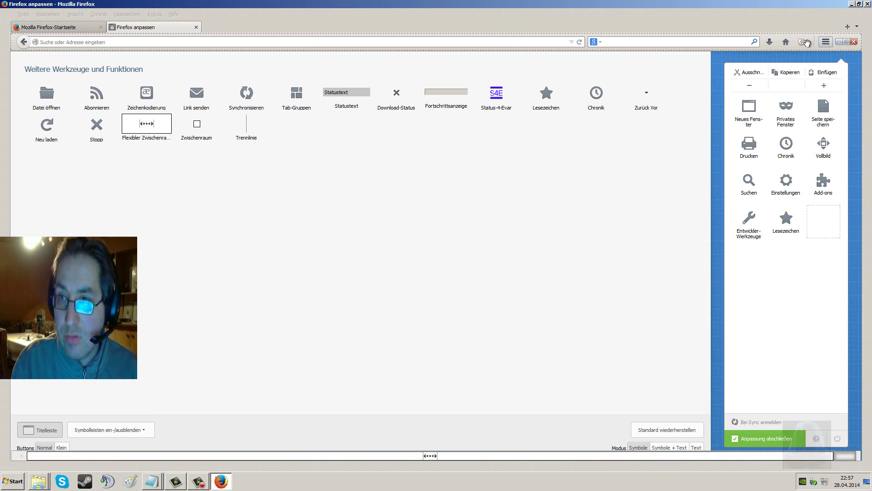
drag(803, 43, 762, 265)
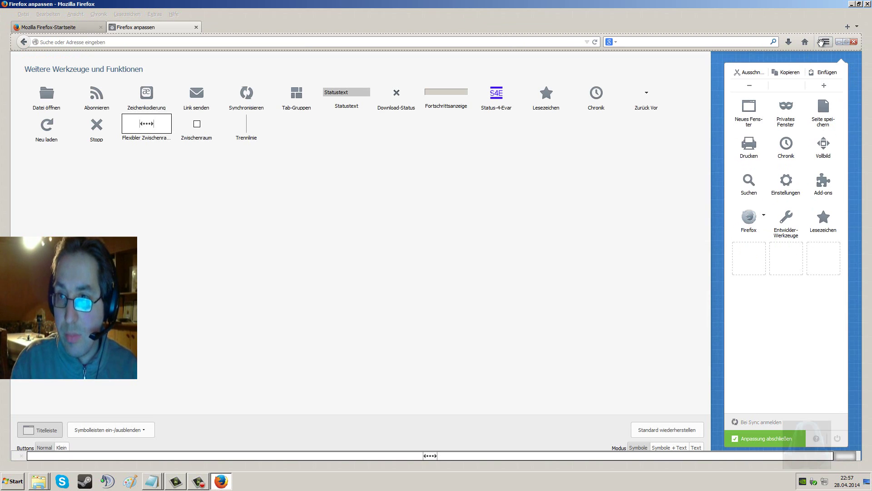
drag(826, 44, 754, 261)
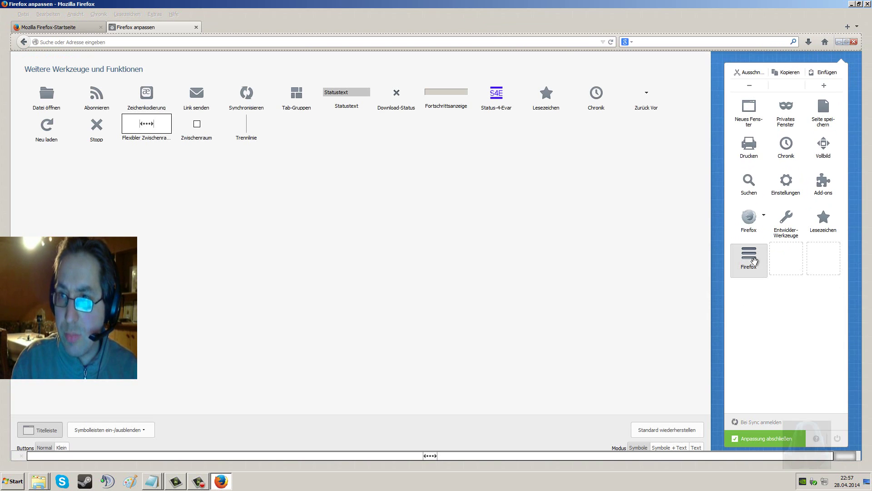
drag(839, 43, 821, 250)
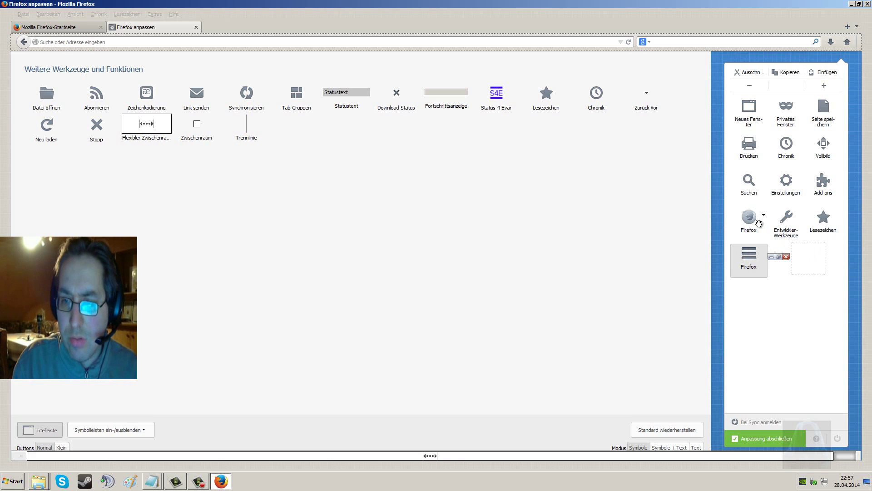
click(757, 439)
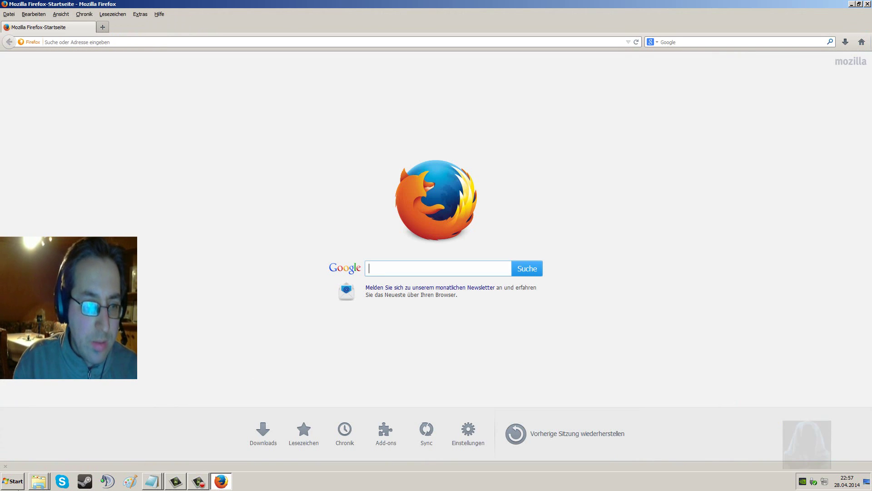
- Check the toolbar visibility options for the Addonleiste and leave them without making a change
click(14, 482)
right_click(121, 377)
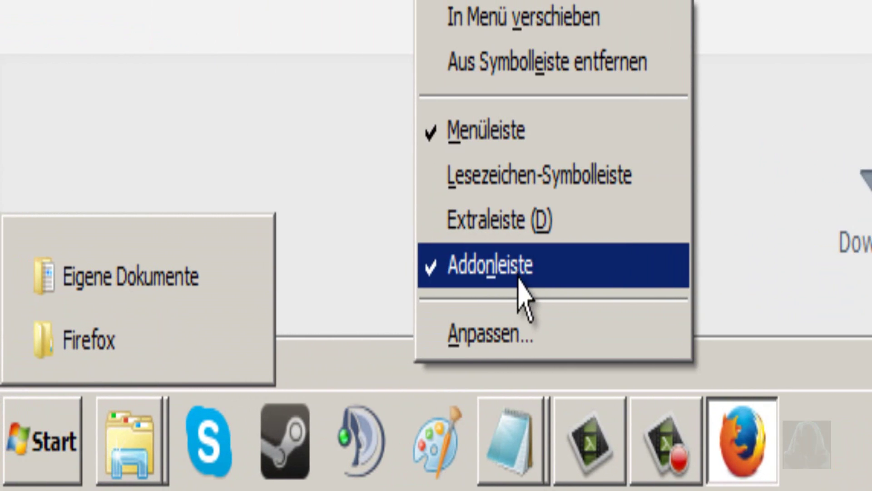
click(380, 221)
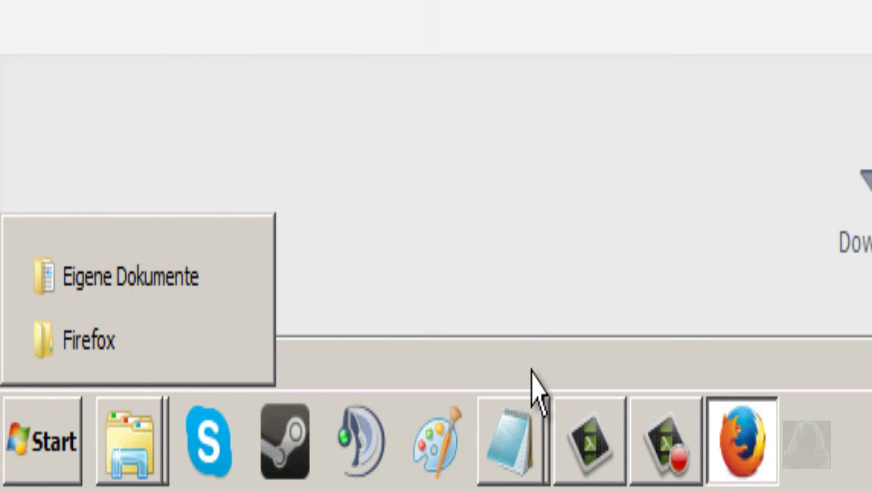
right_click(585, 319)
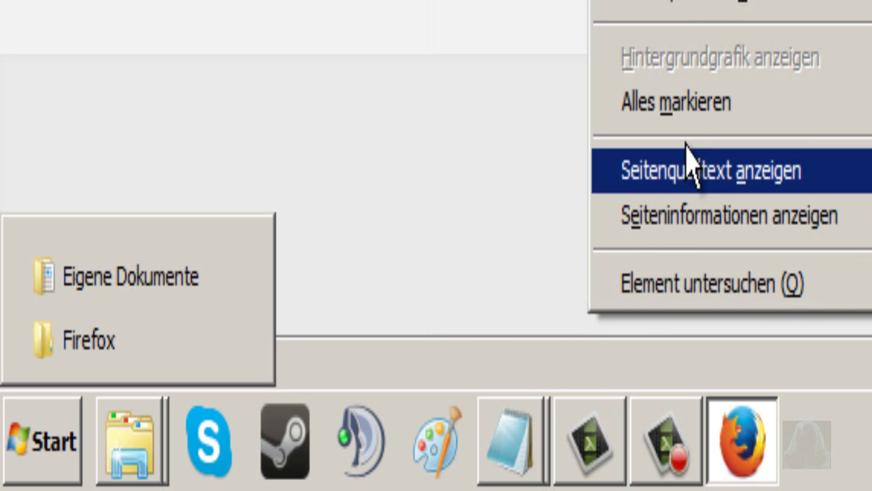
click(672, 4)
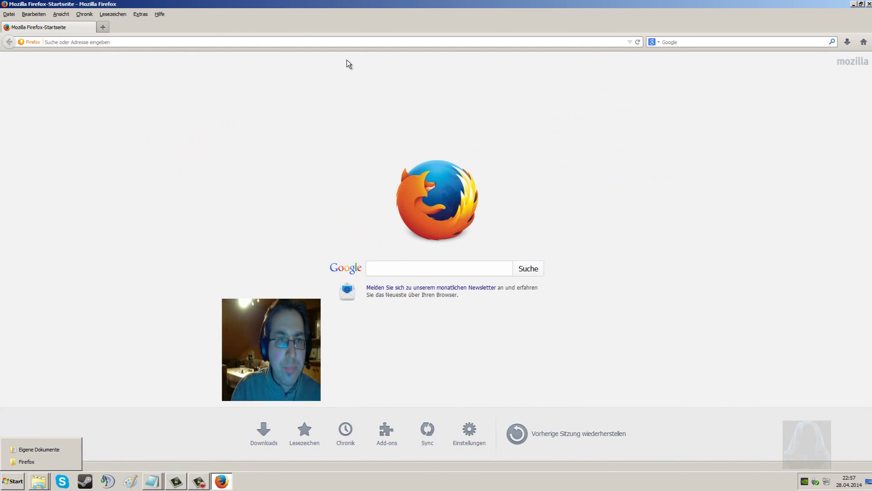
- Open toolbar customization, set the button size to Klein, and set the display mode to Symbole after trying Symbole + Text
right_click(541, 18)
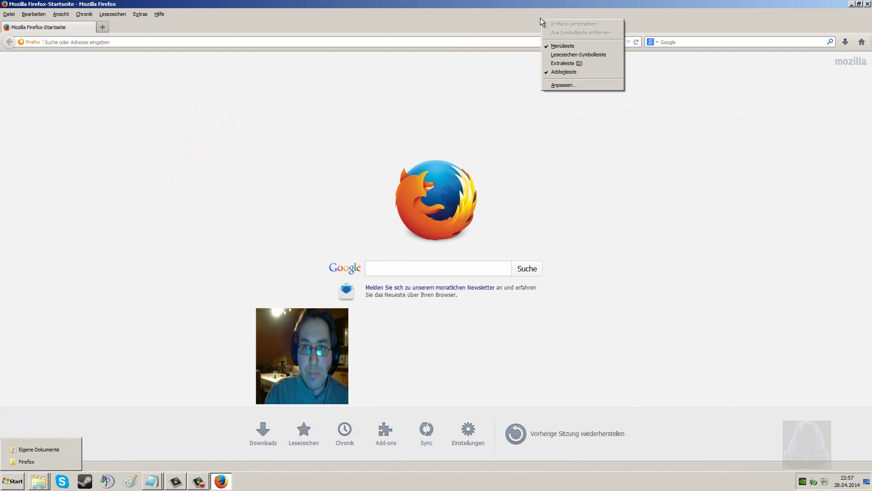
click(568, 85)
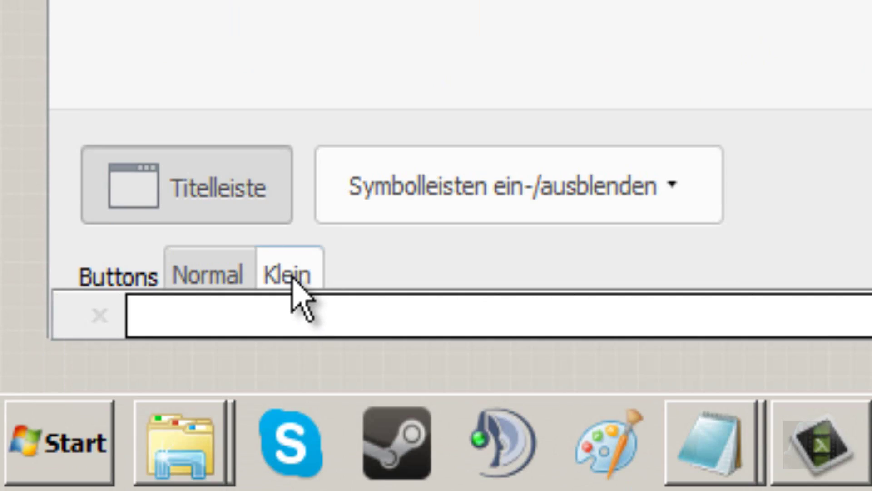
click(292, 276)
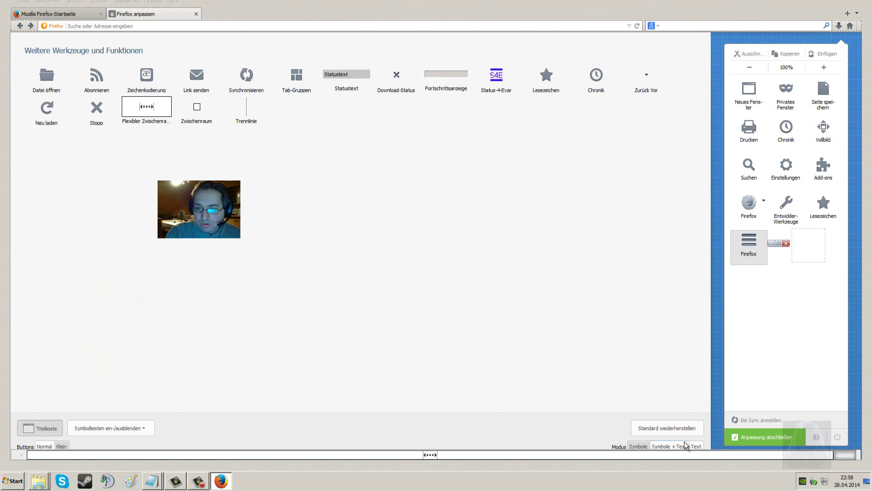
click(668, 448)
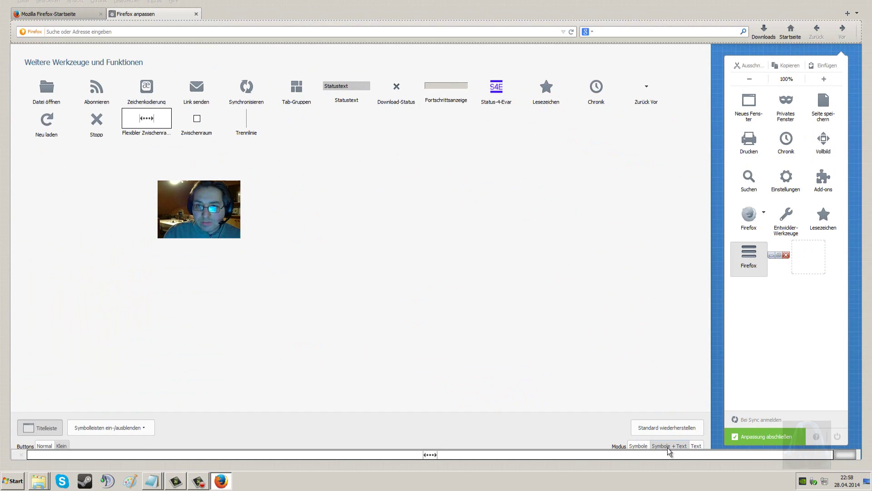
click(637, 446)
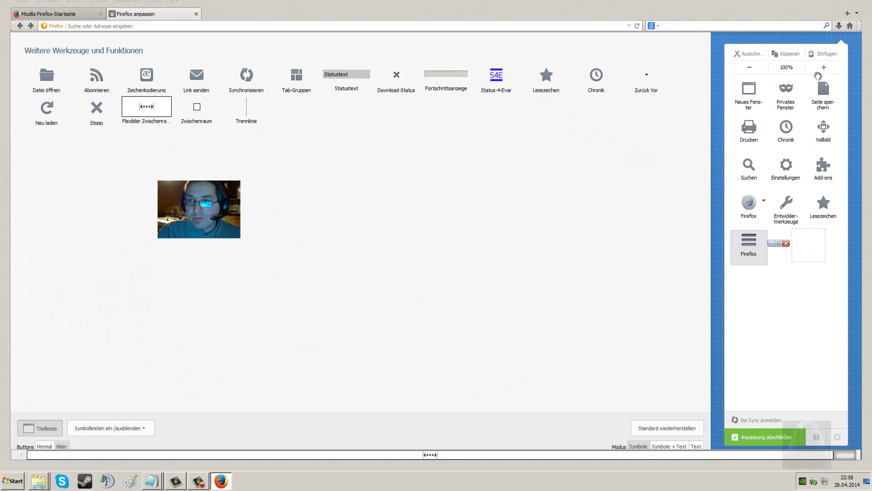
- Move the home and download buttons between the address bar and the search field, and finish customizing
drag(850, 26, 650, 26)
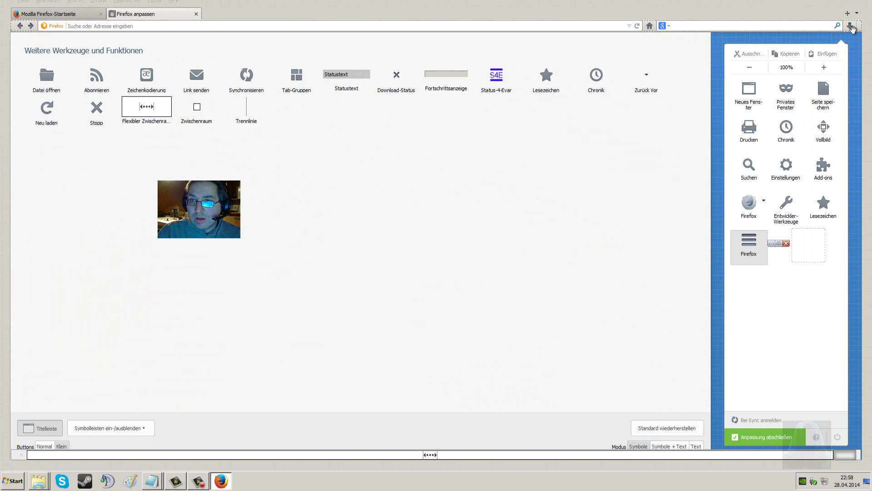
drag(853, 28, 665, 28)
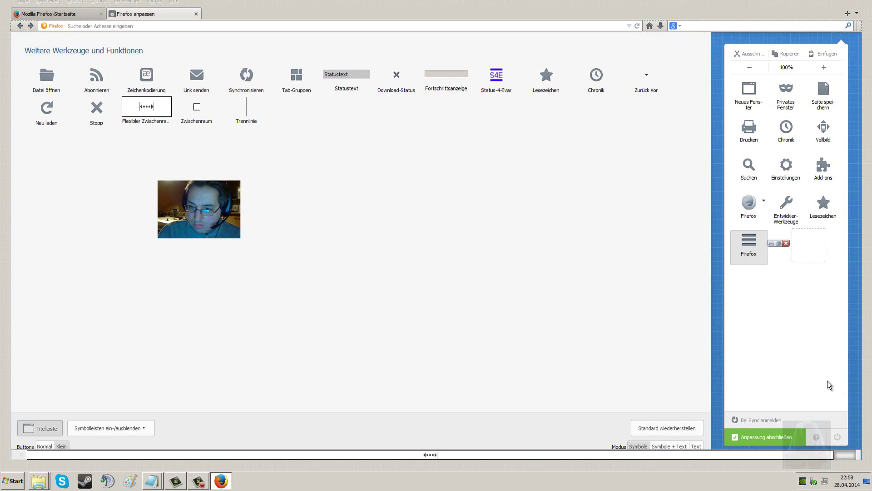
click(773, 440)
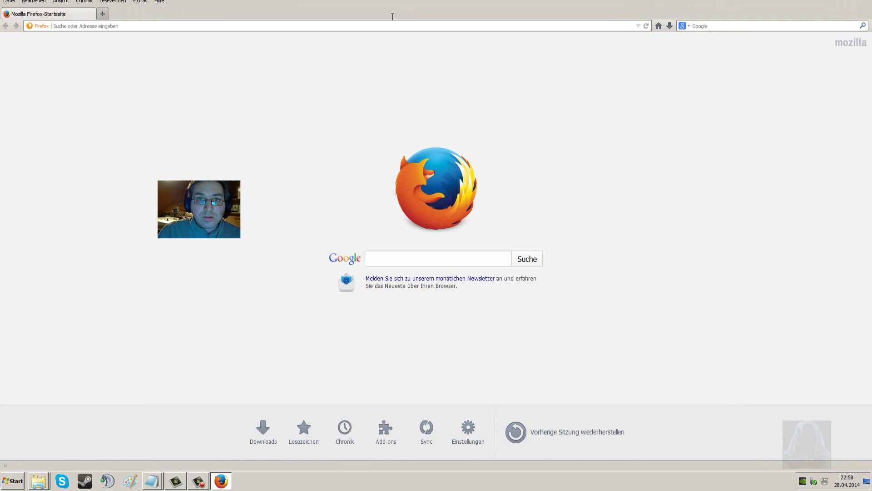
- Reopen toolbar customization and add the Fortschrittsanzeige followed by the Statustext at the start of the Addonleiste
right_click(400, 15)
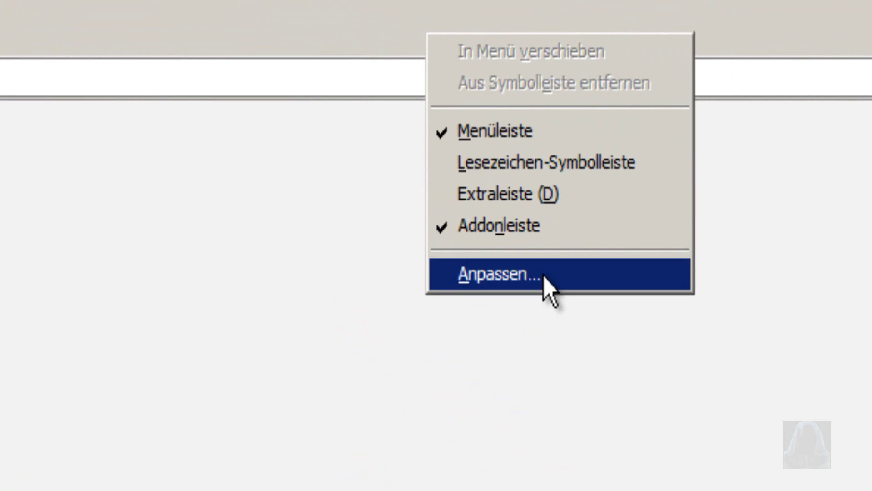
click(546, 275)
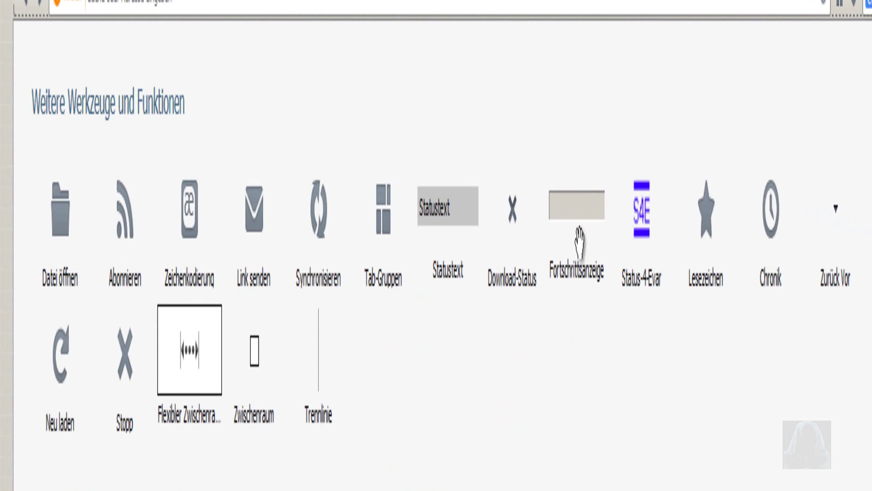
drag(579, 241, 576, 460)
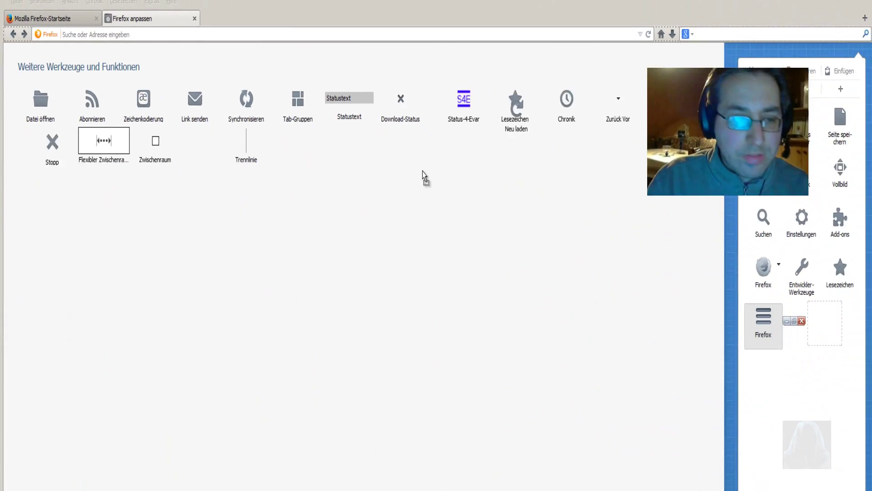
drag(422, 175, 44, 455)
drag(335, 87, 110, 457)
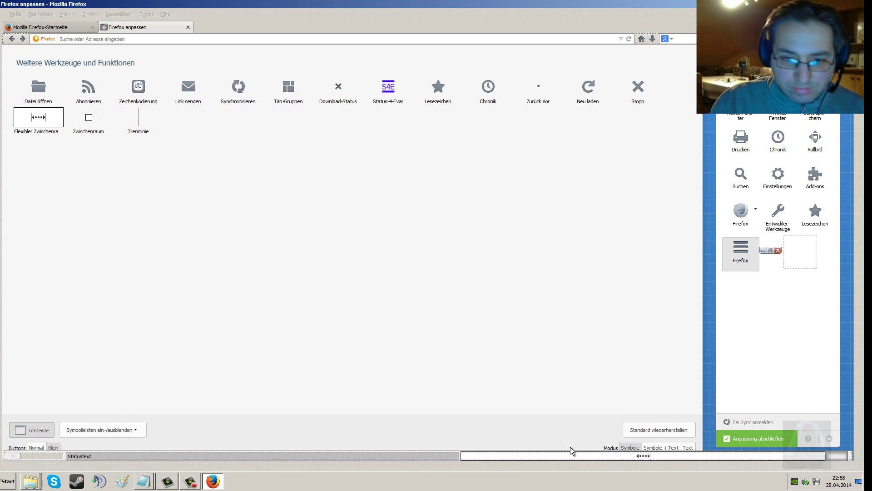
- Remove the flexible space from the Addonleiste, add the Neu laden button just before the home button, and finish customizing
drag(644, 460, 148, 133)
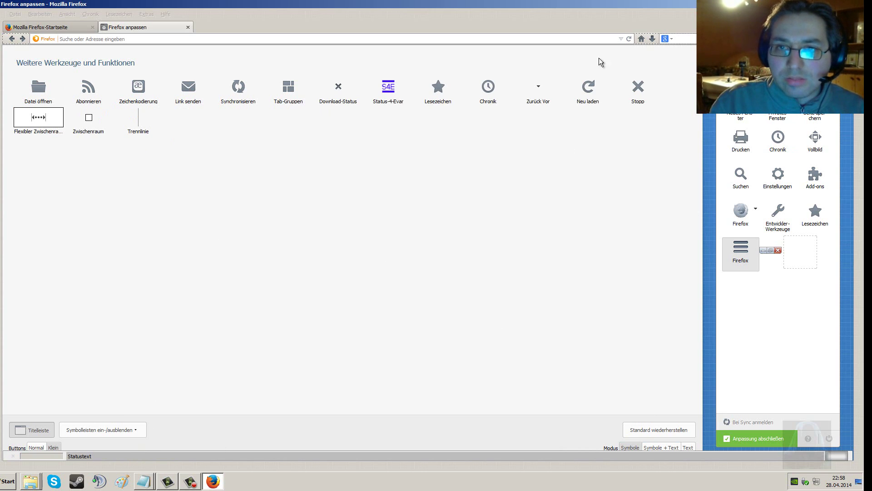
drag(590, 96, 633, 41)
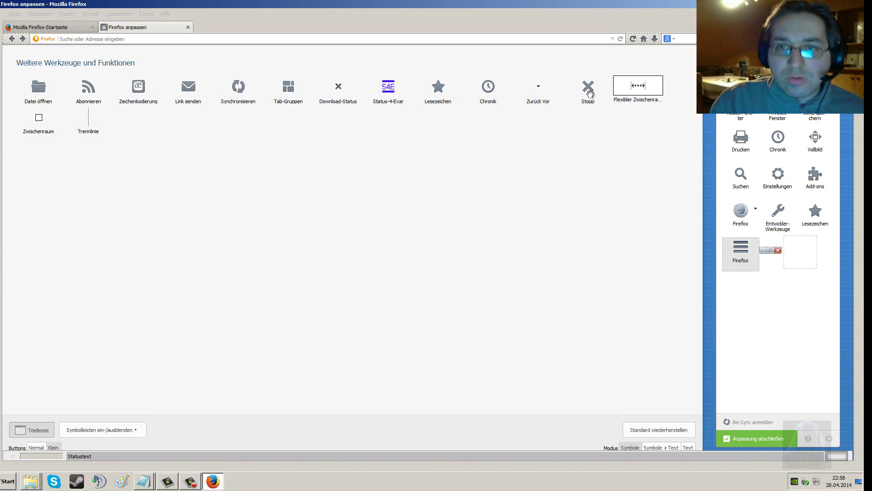
click(748, 435)
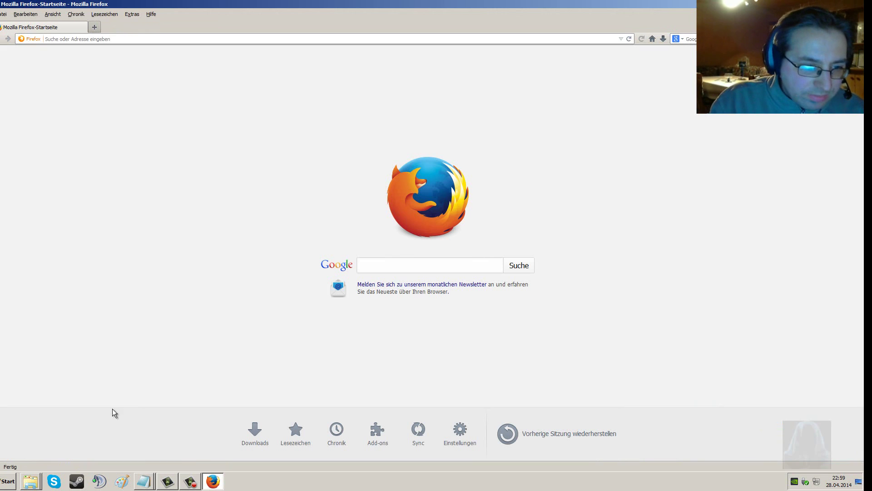
click(36, 484)
click(258, 171)
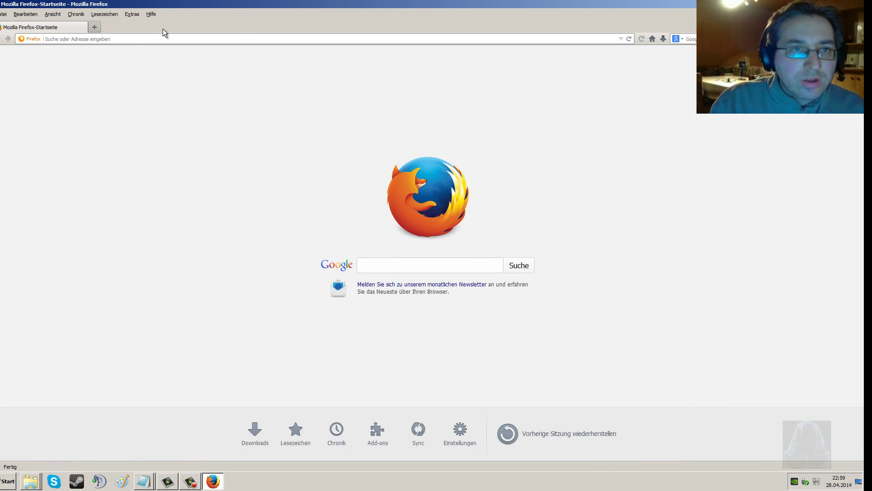
- Open the toolbar visibility options
right_click(195, 22)
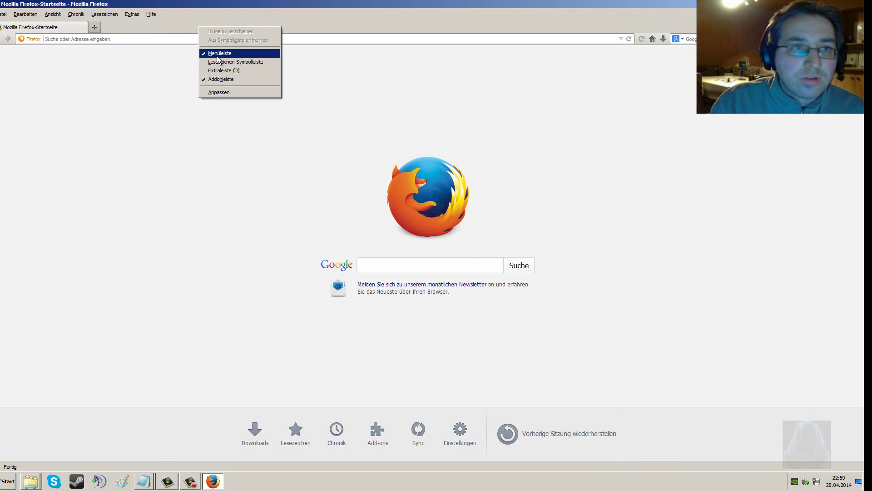